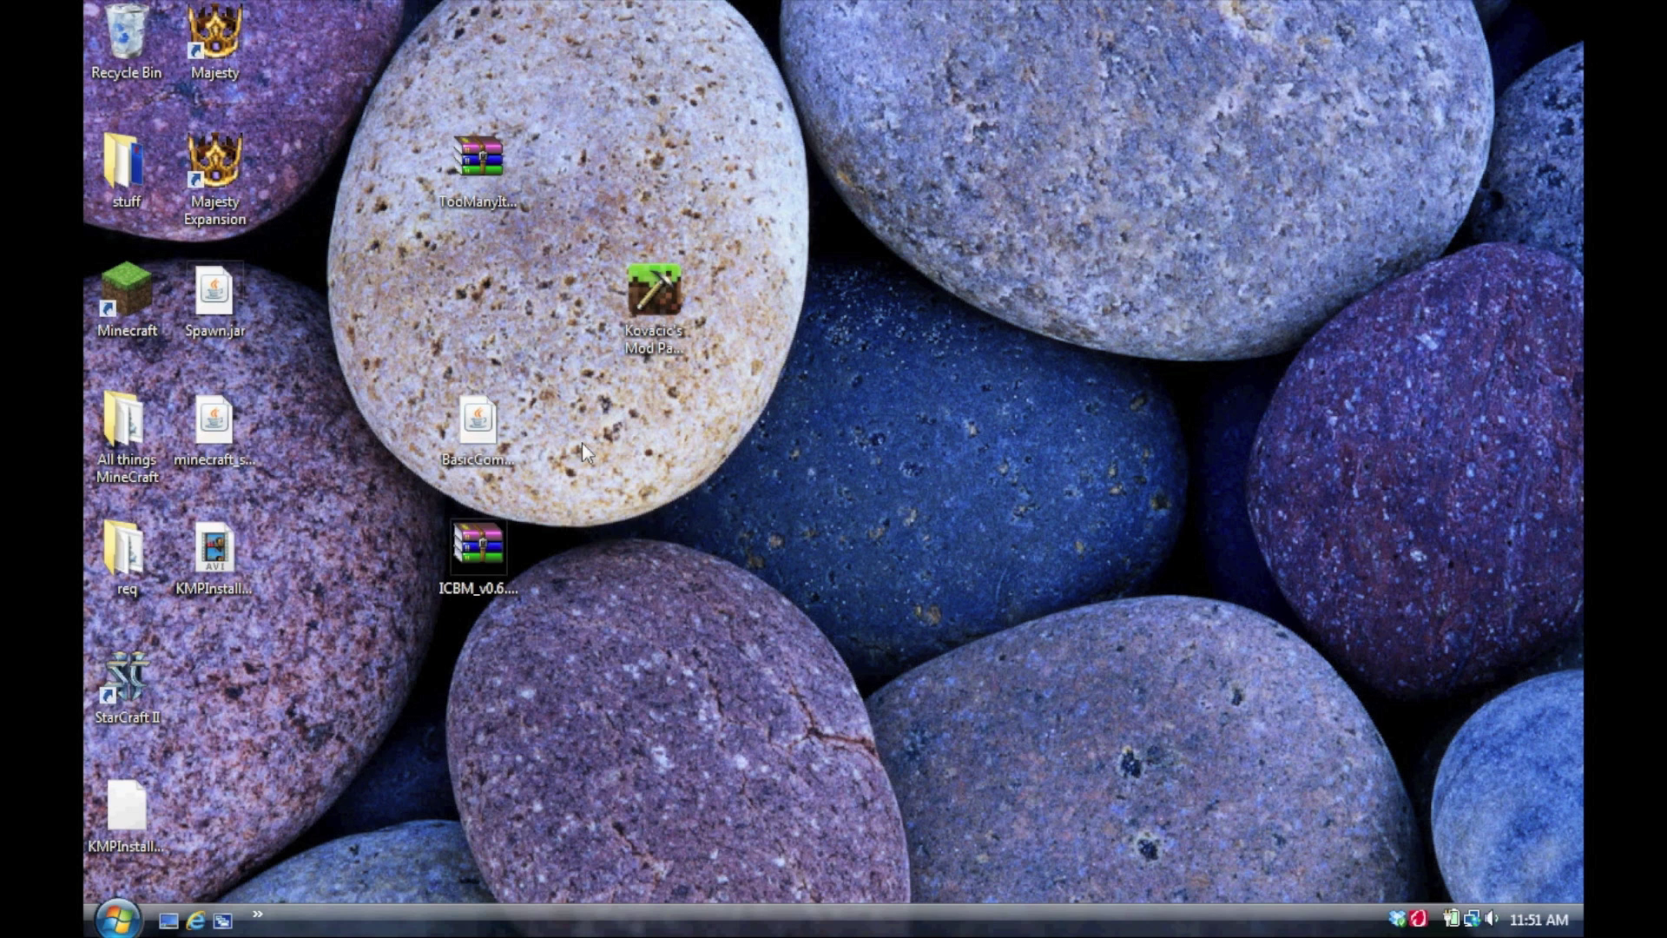
# Look over the TooManyItems, BasicComponents and ICBM mod files on the desktop.
pyautogui.click(505, 167)
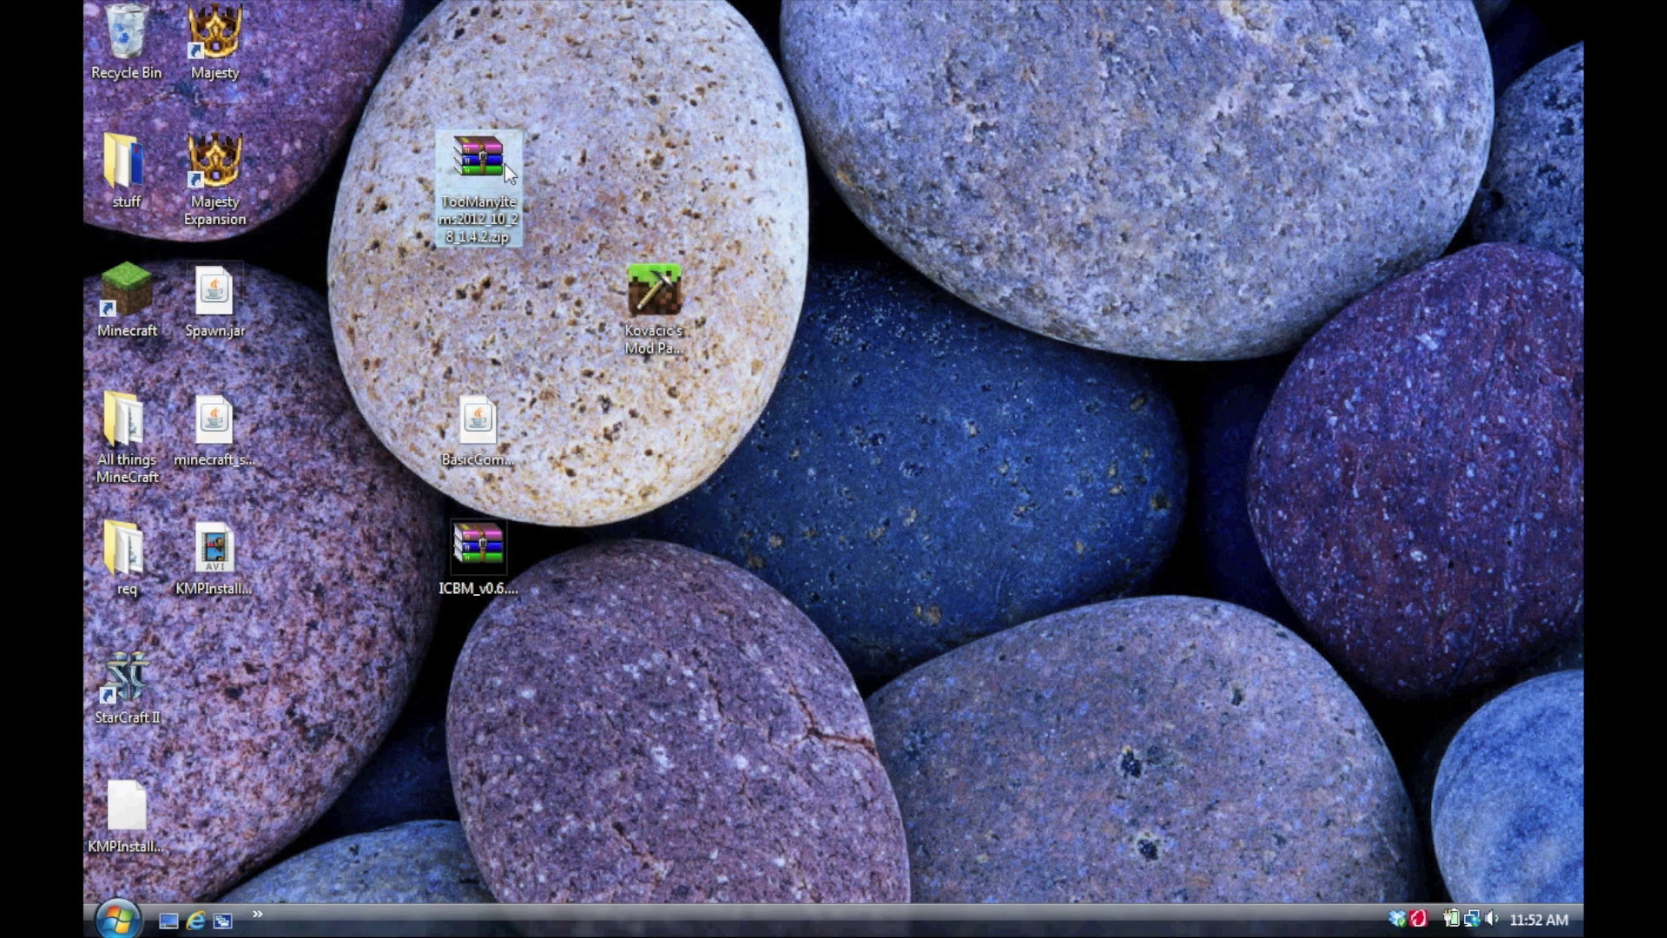
pyautogui.click(479, 430)
pyautogui.click(472, 553)
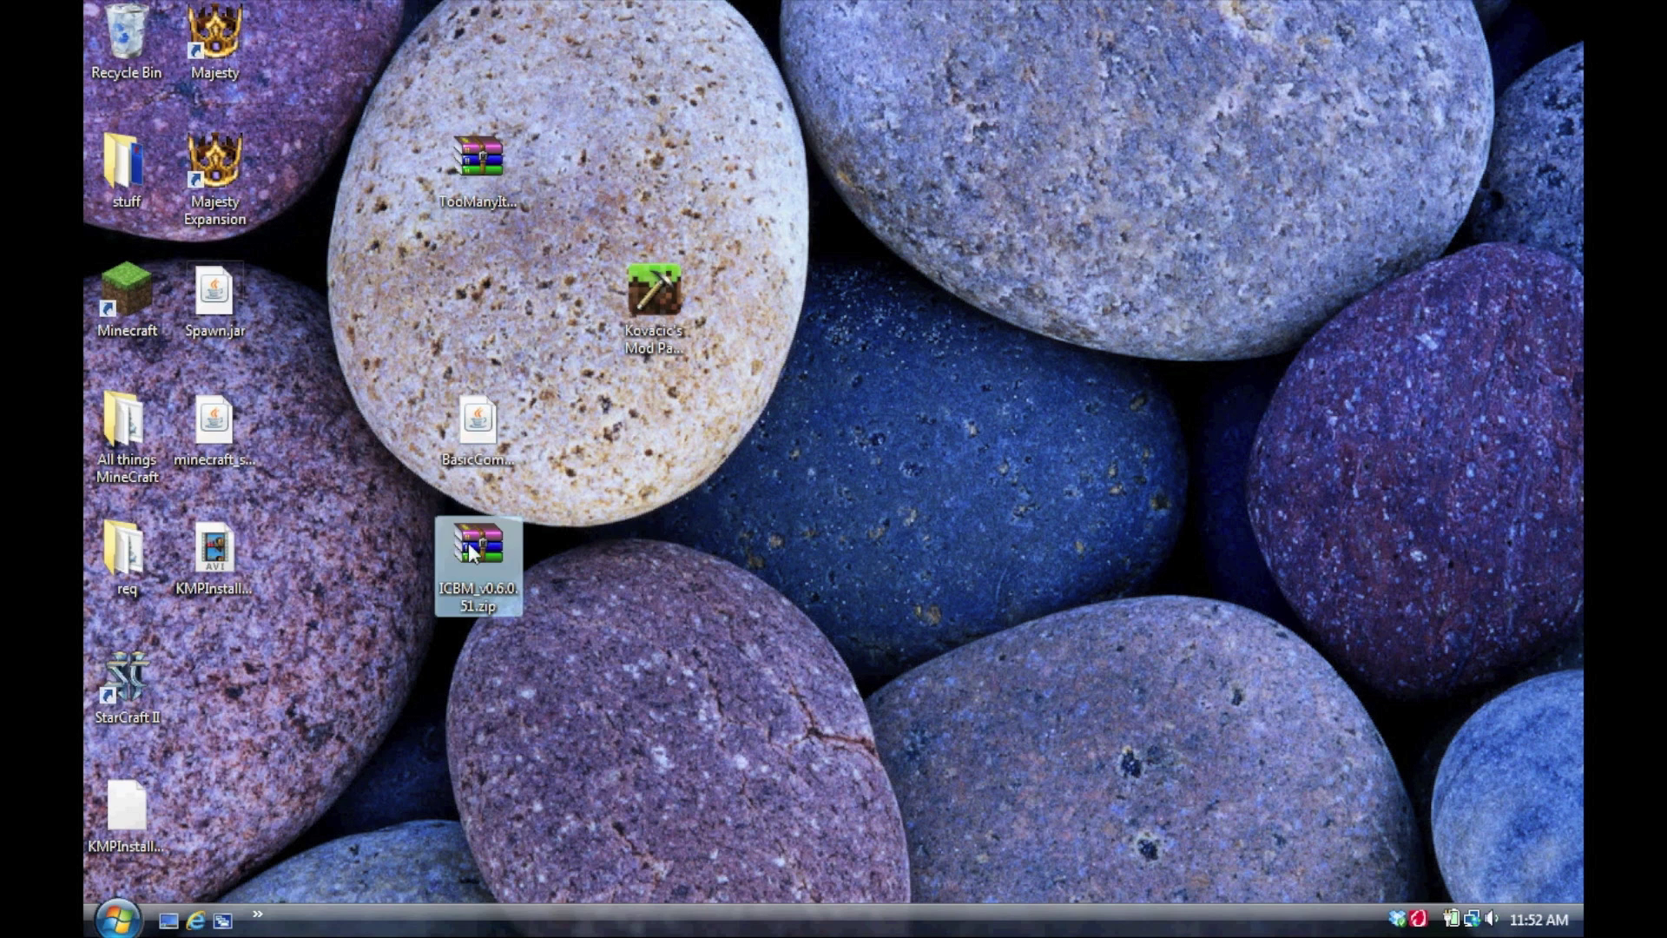
pyautogui.click(465, 452)
pyautogui.click(476, 556)
pyautogui.click(676, 386)
# Open the Kovacic's Mod Pack folder and browse through 1.4.2 (Current Version) and Optional Installers to Custom Mods.
pyautogui.click(672, 310)
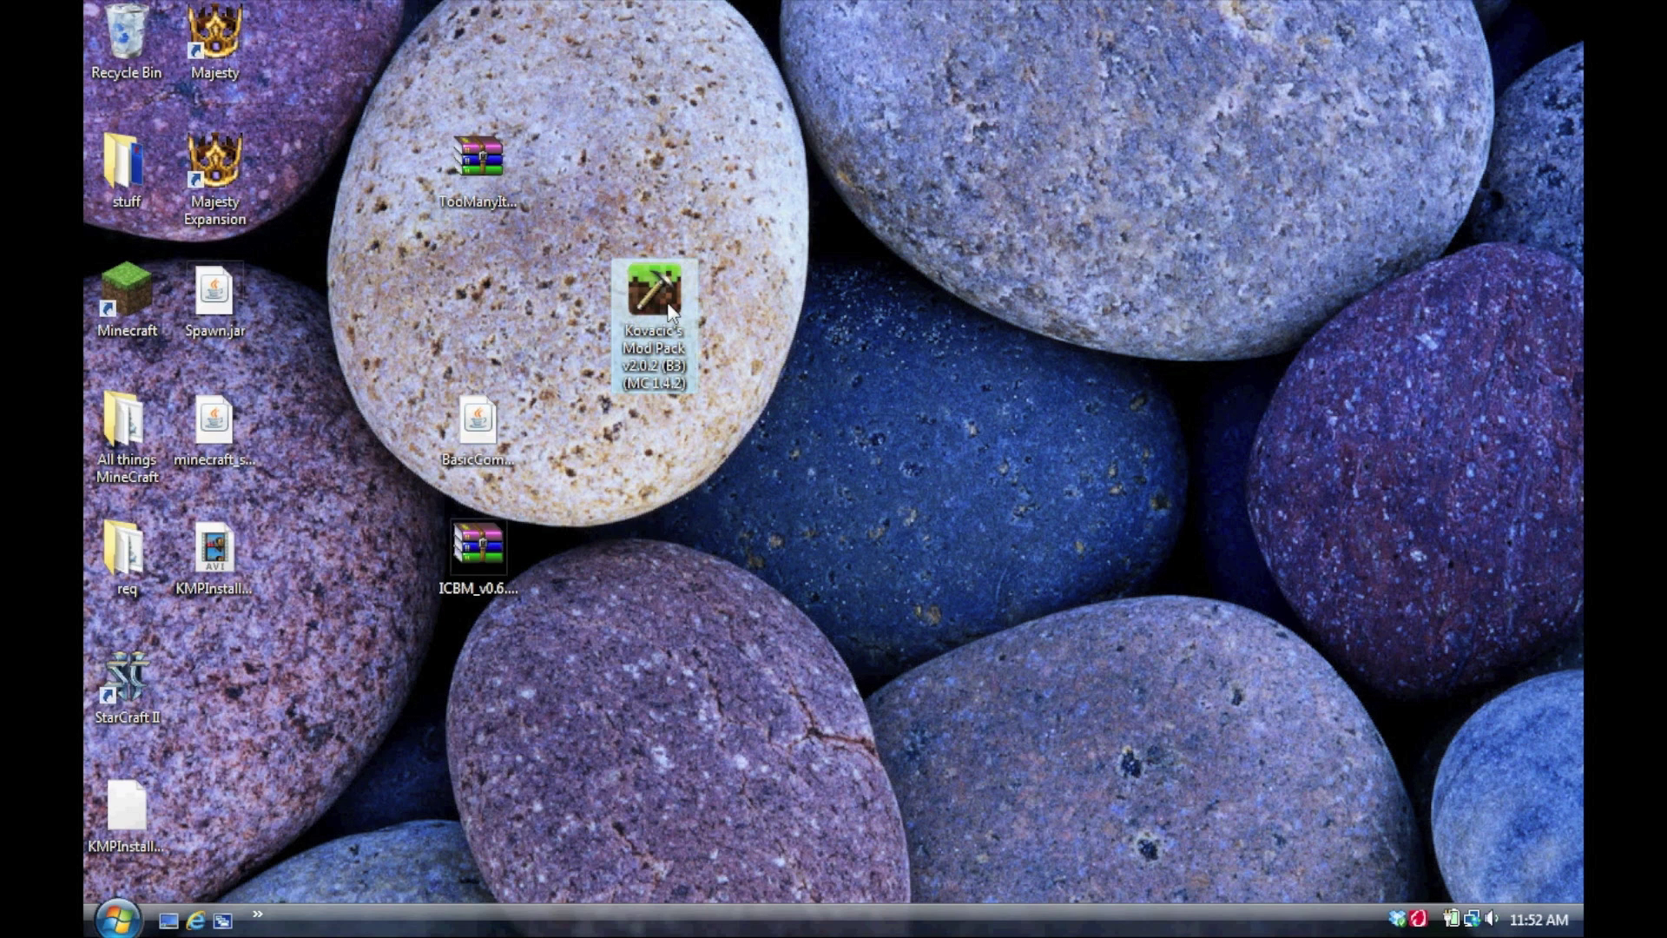
pyautogui.doubleClick(672, 310)
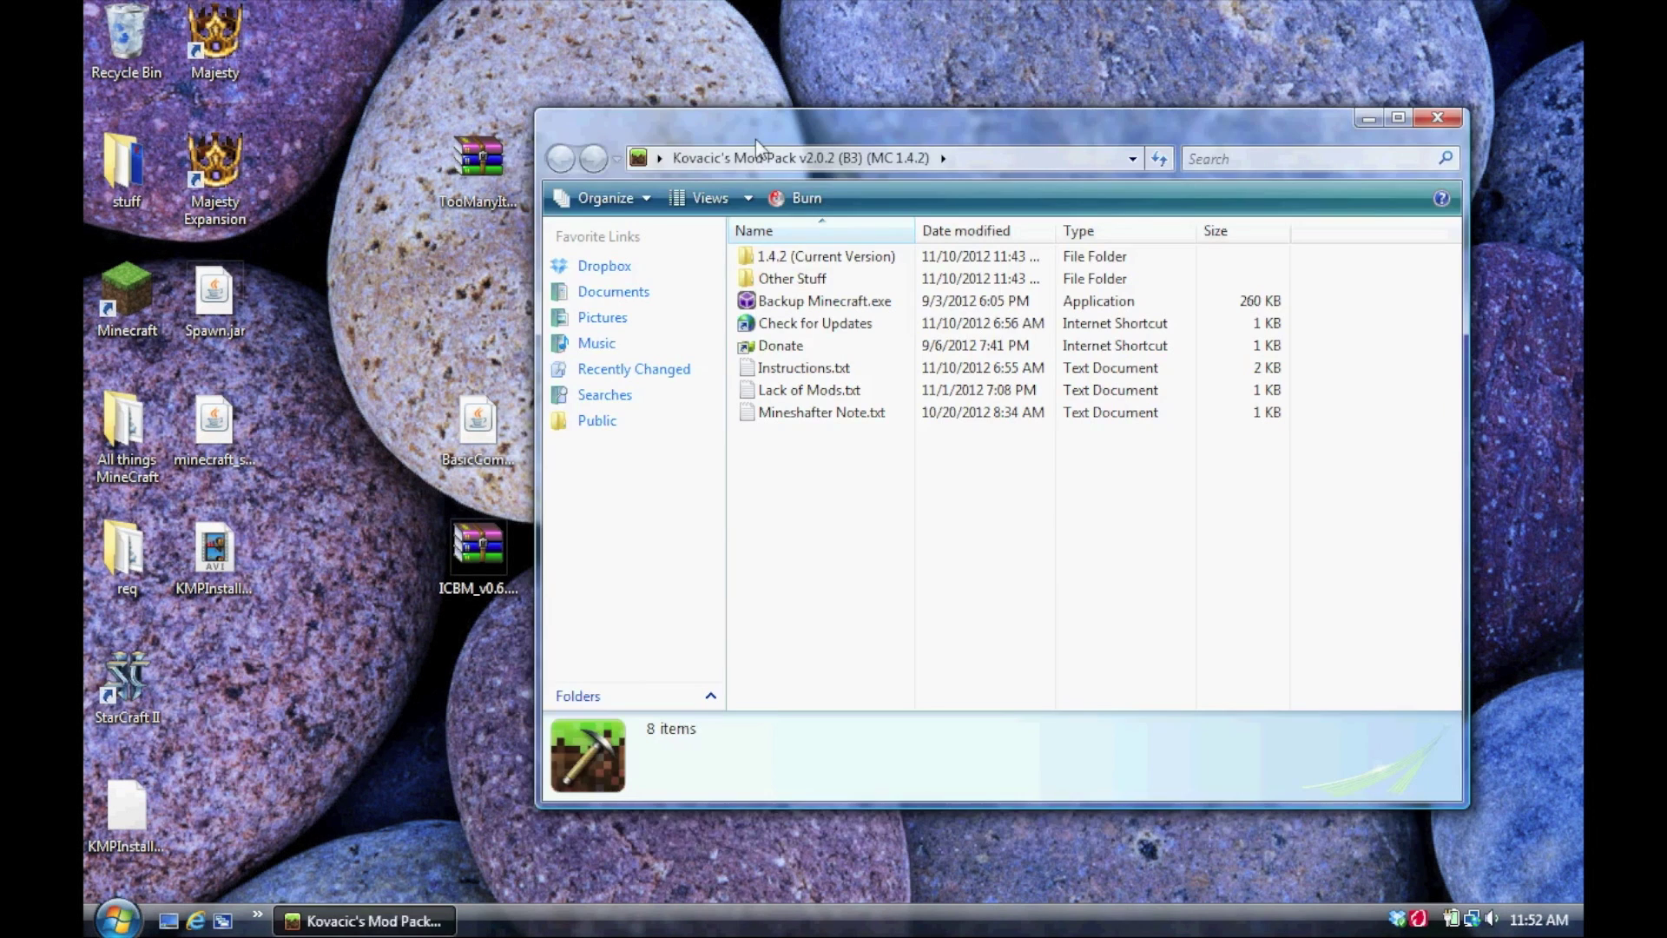
pyautogui.doubleClick(812, 255)
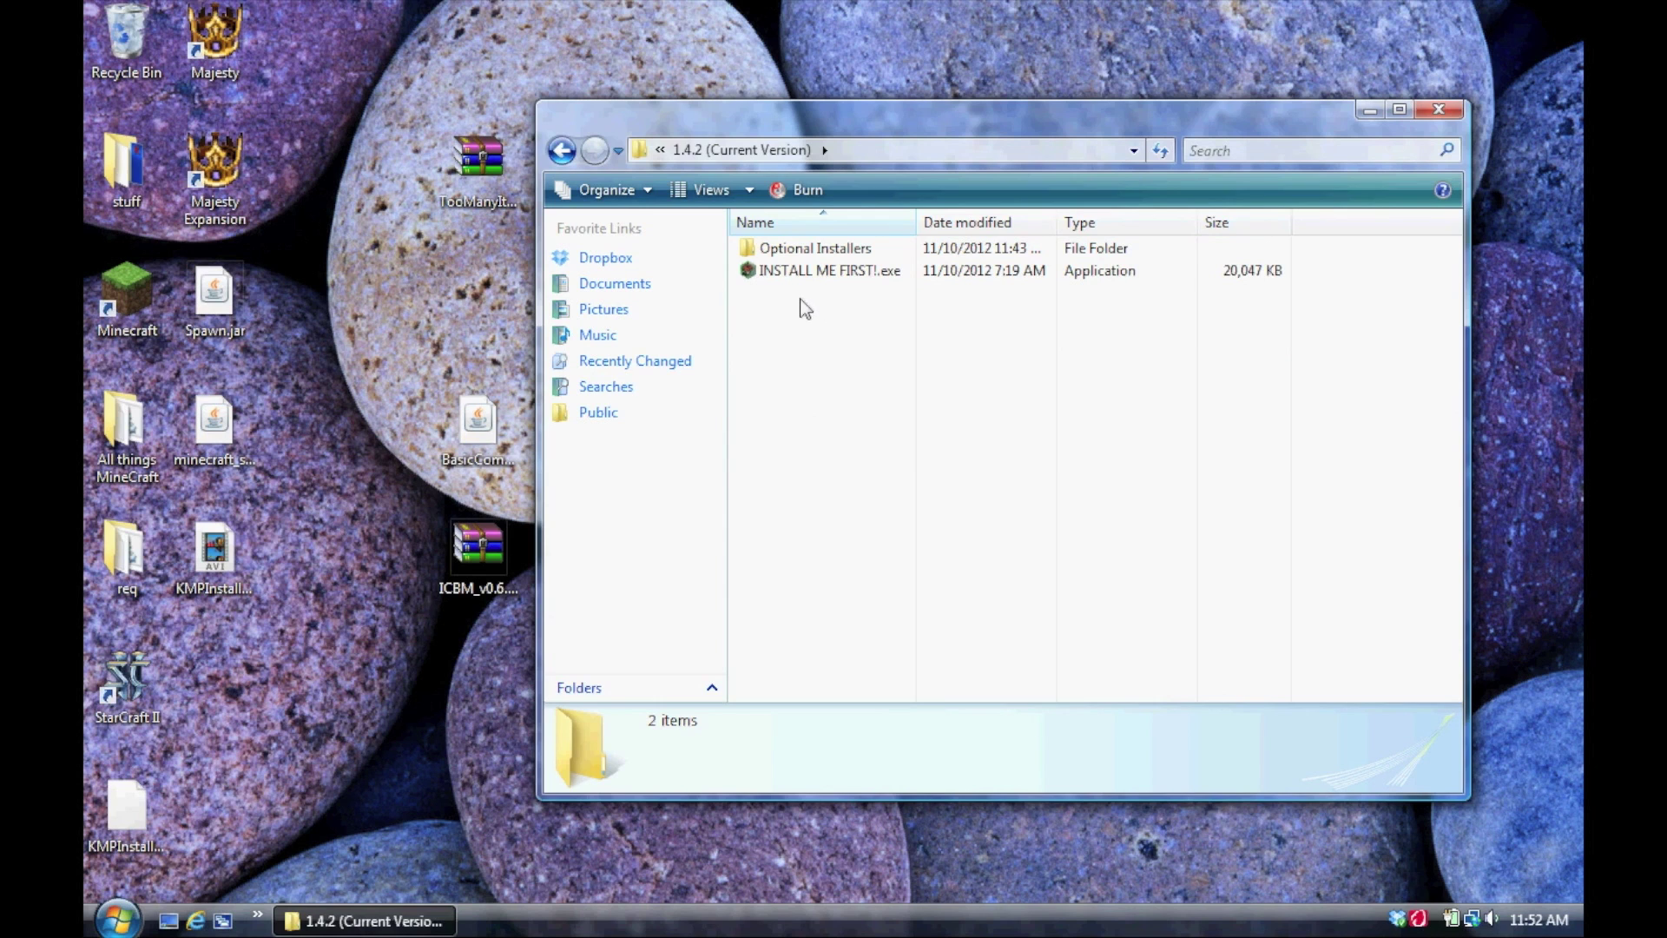
pyautogui.doubleClick(836, 222)
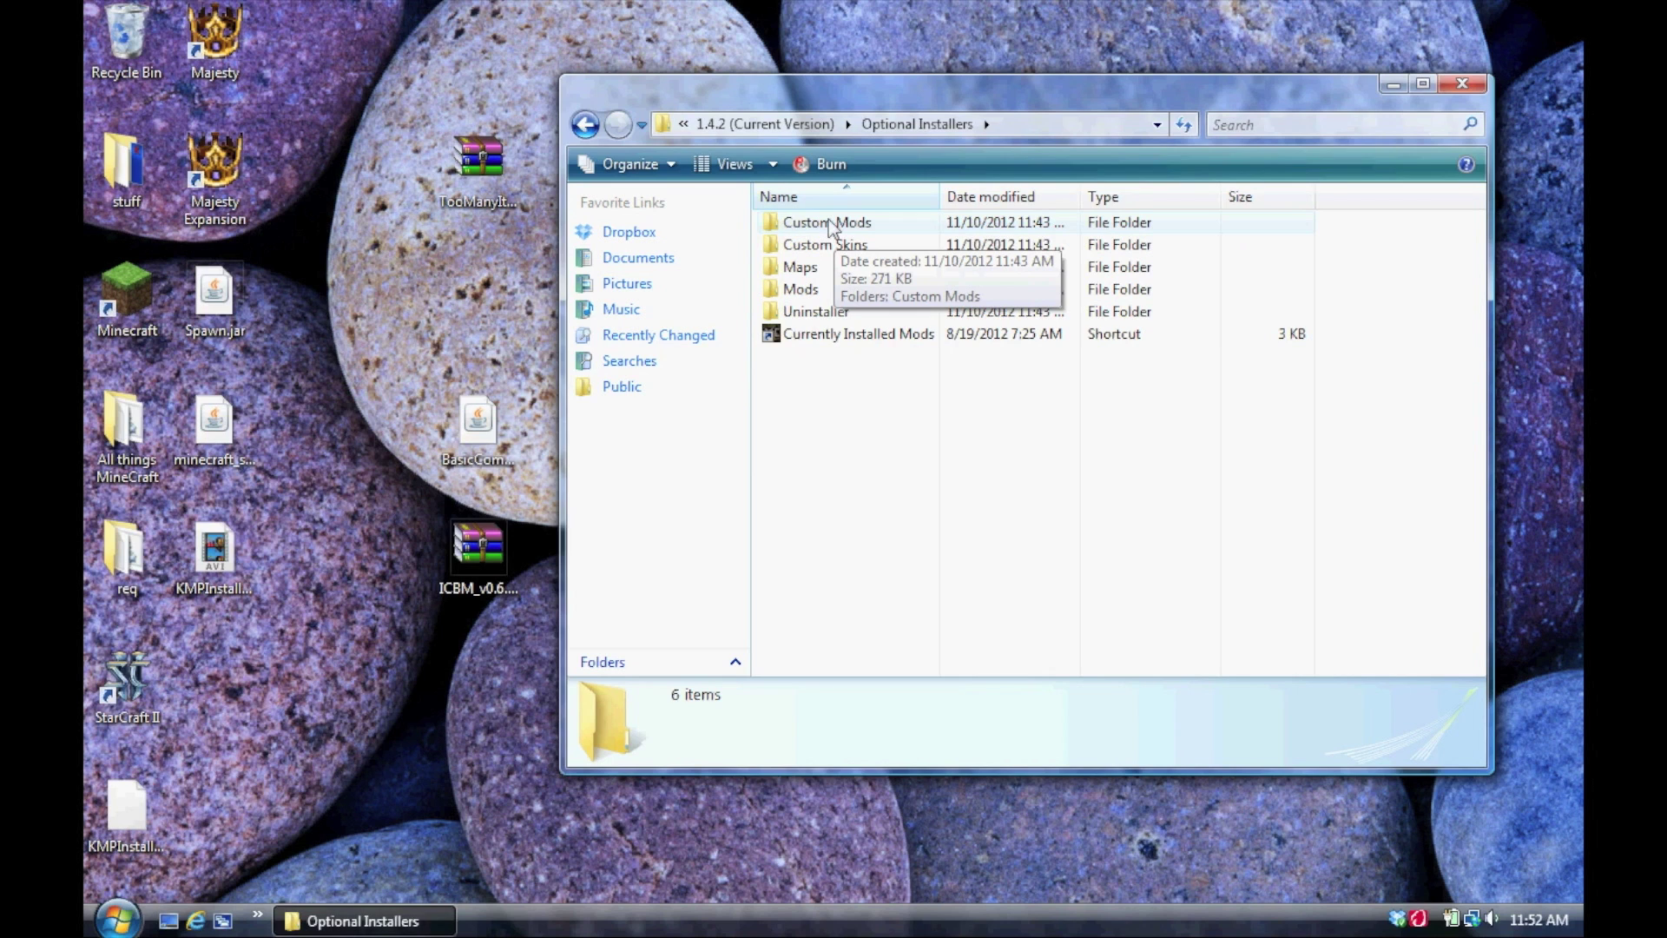
pyautogui.doubleClick(830, 224)
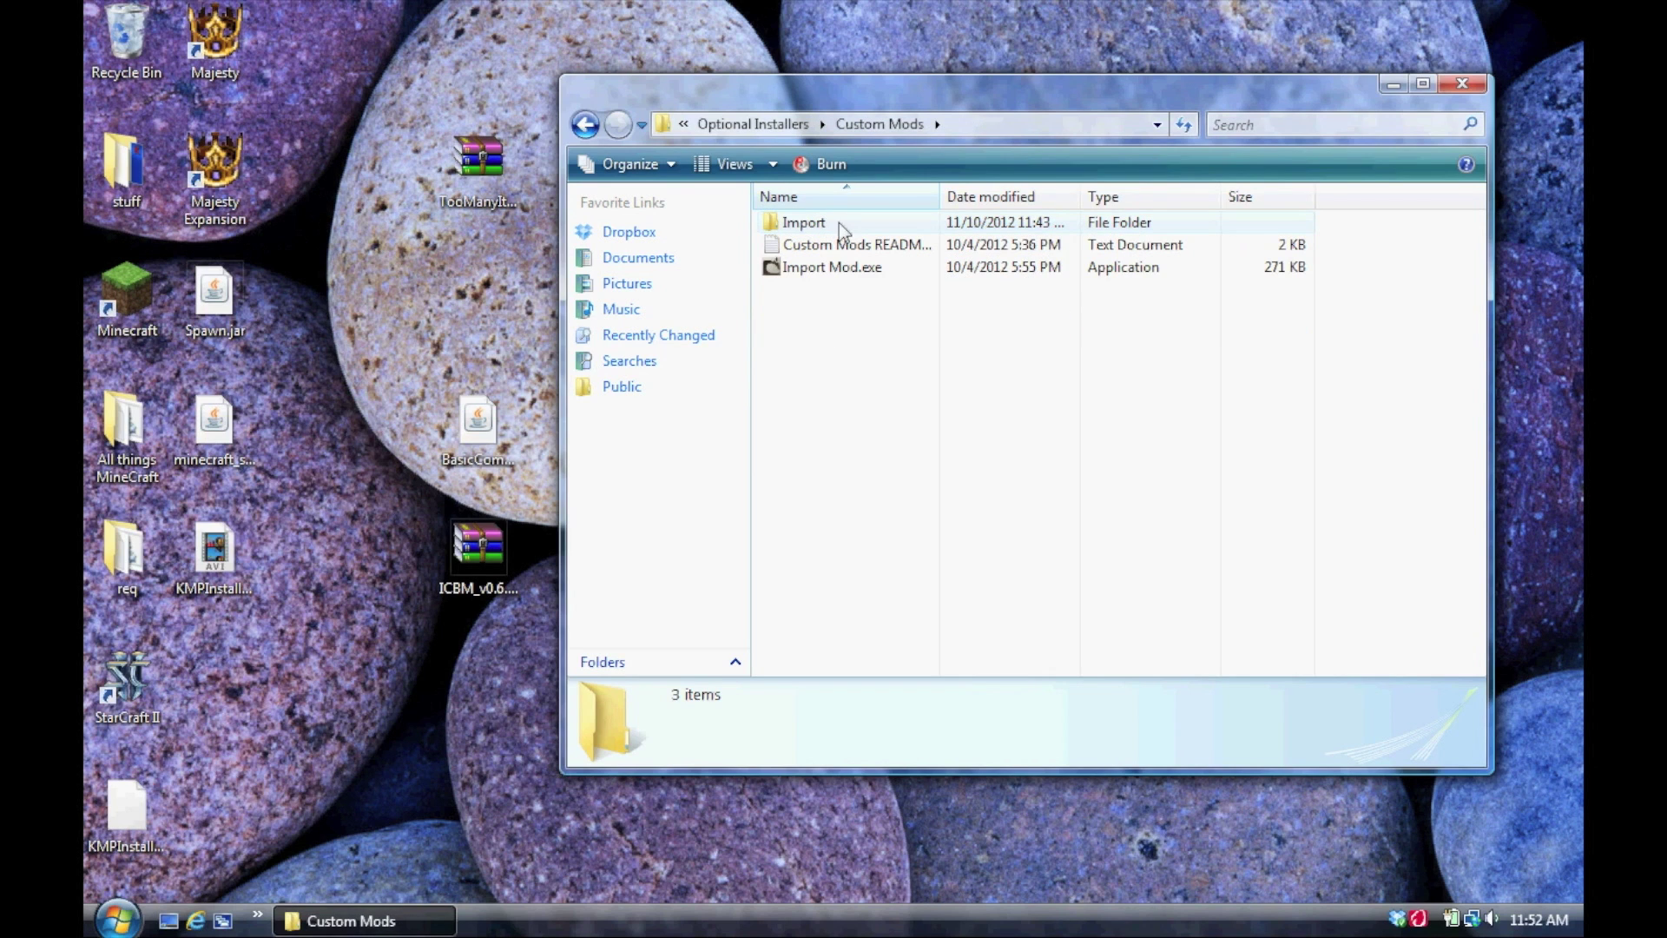
# Go back to the 1.4.2 (Current Version) folder and run INSTALL ME FIRST!.exe with the default destination folder.
pyautogui.click(579, 128)
pyautogui.click(584, 128)
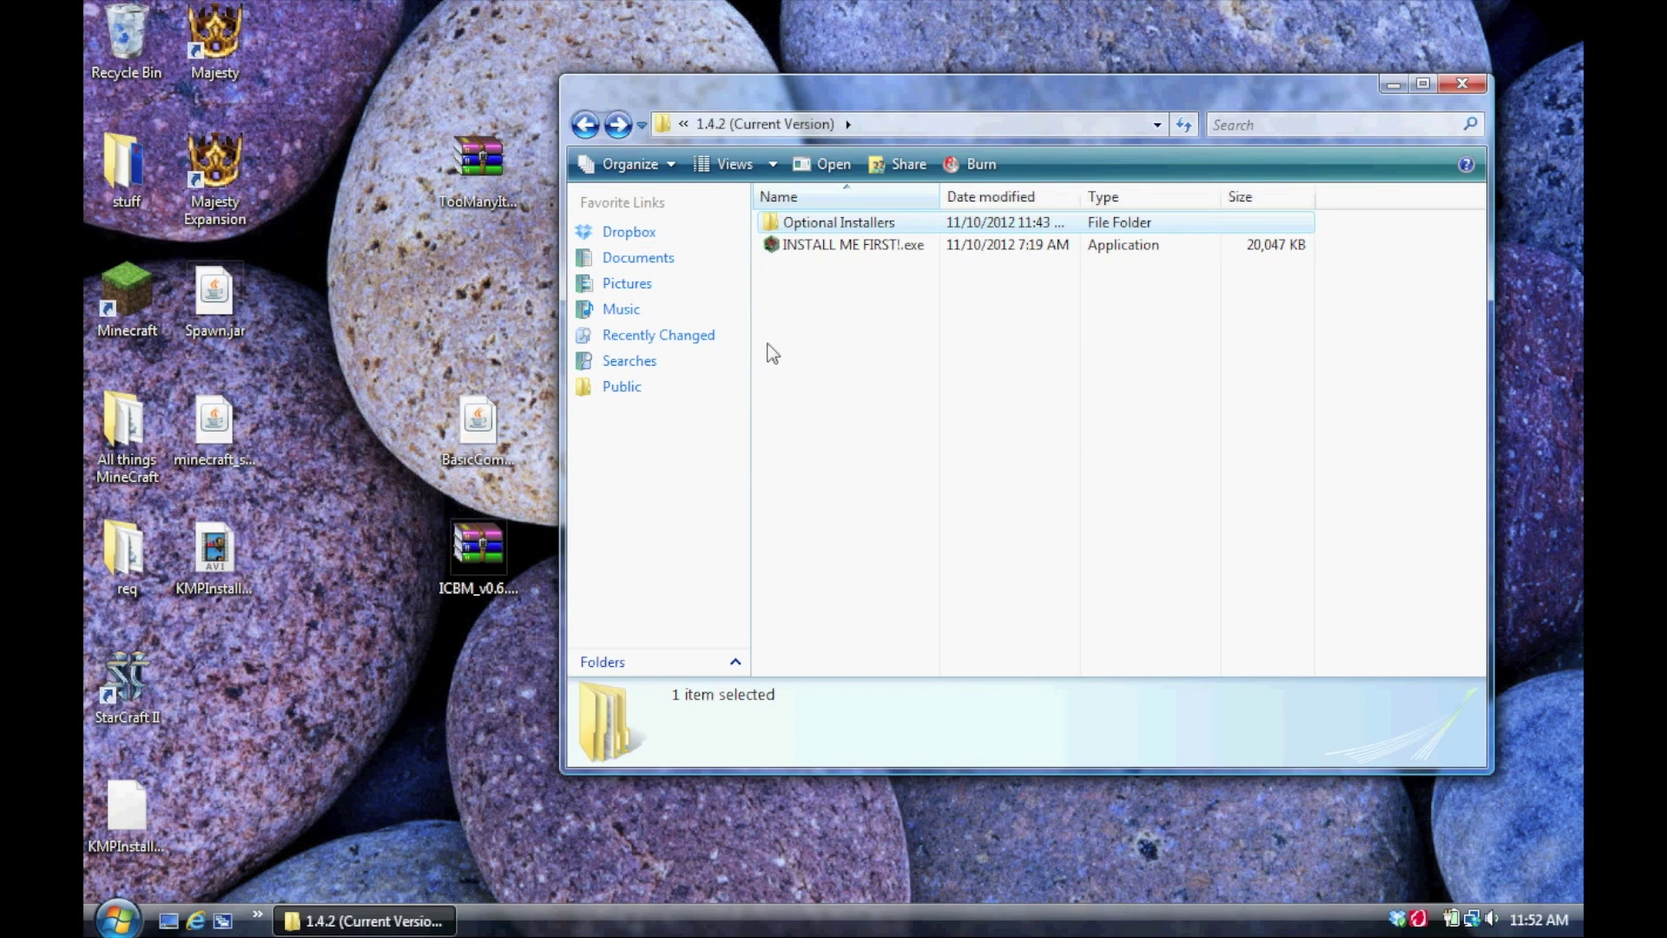
pyautogui.doubleClick(807, 246)
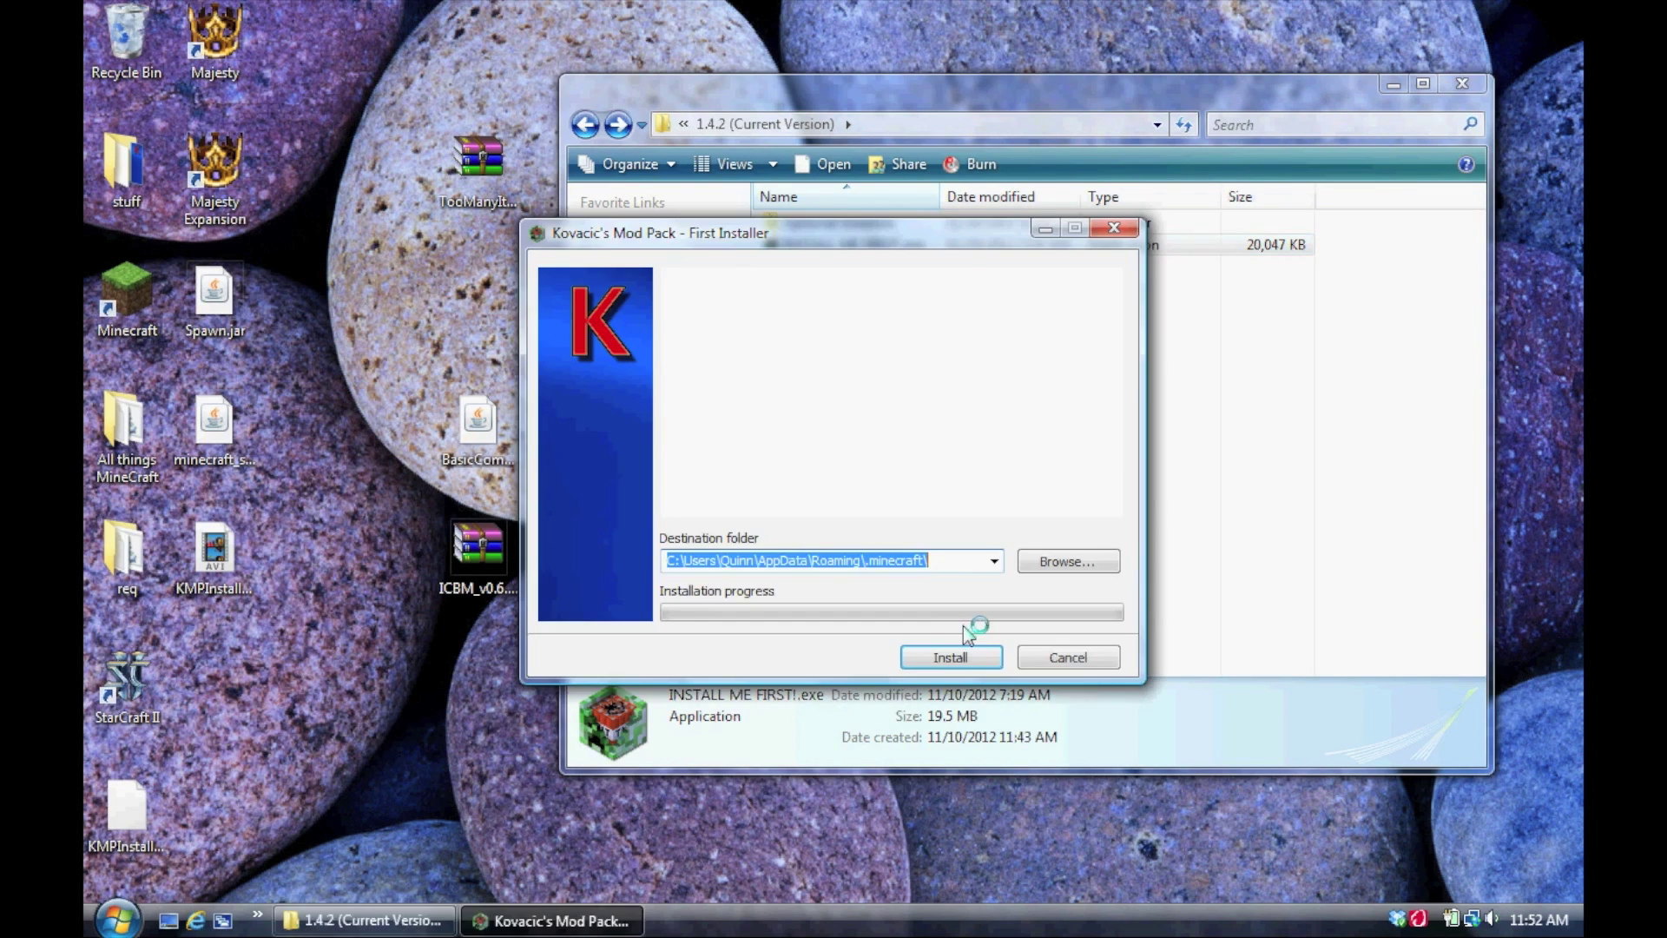
pyautogui.click(972, 660)
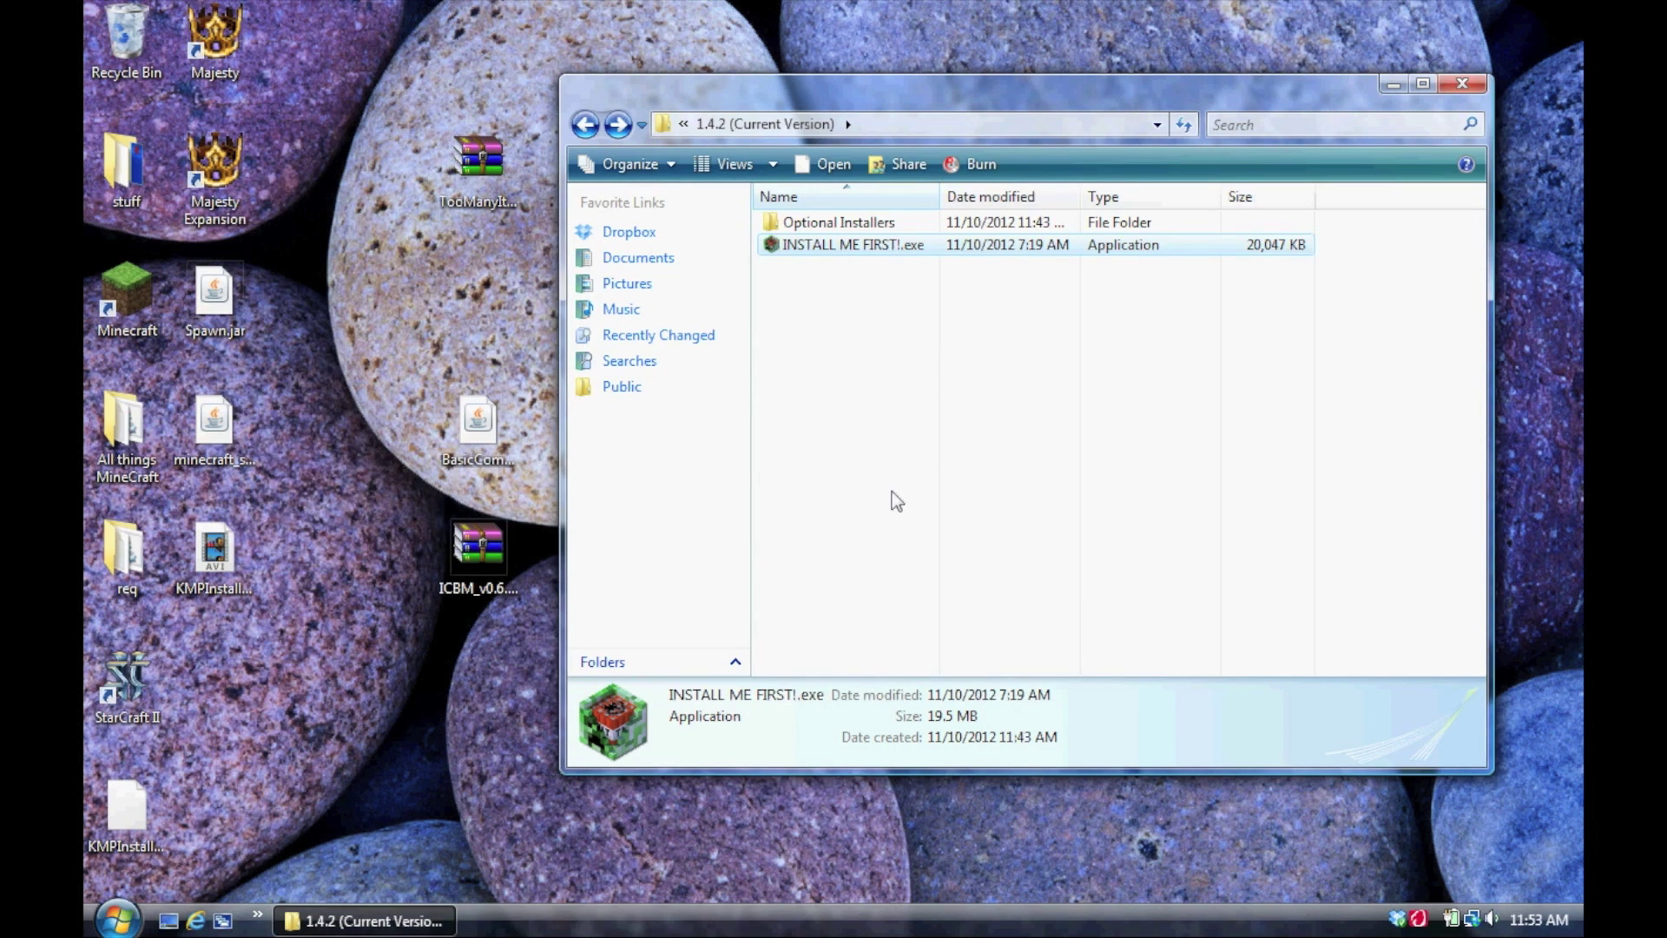
pyautogui.click(865, 415)
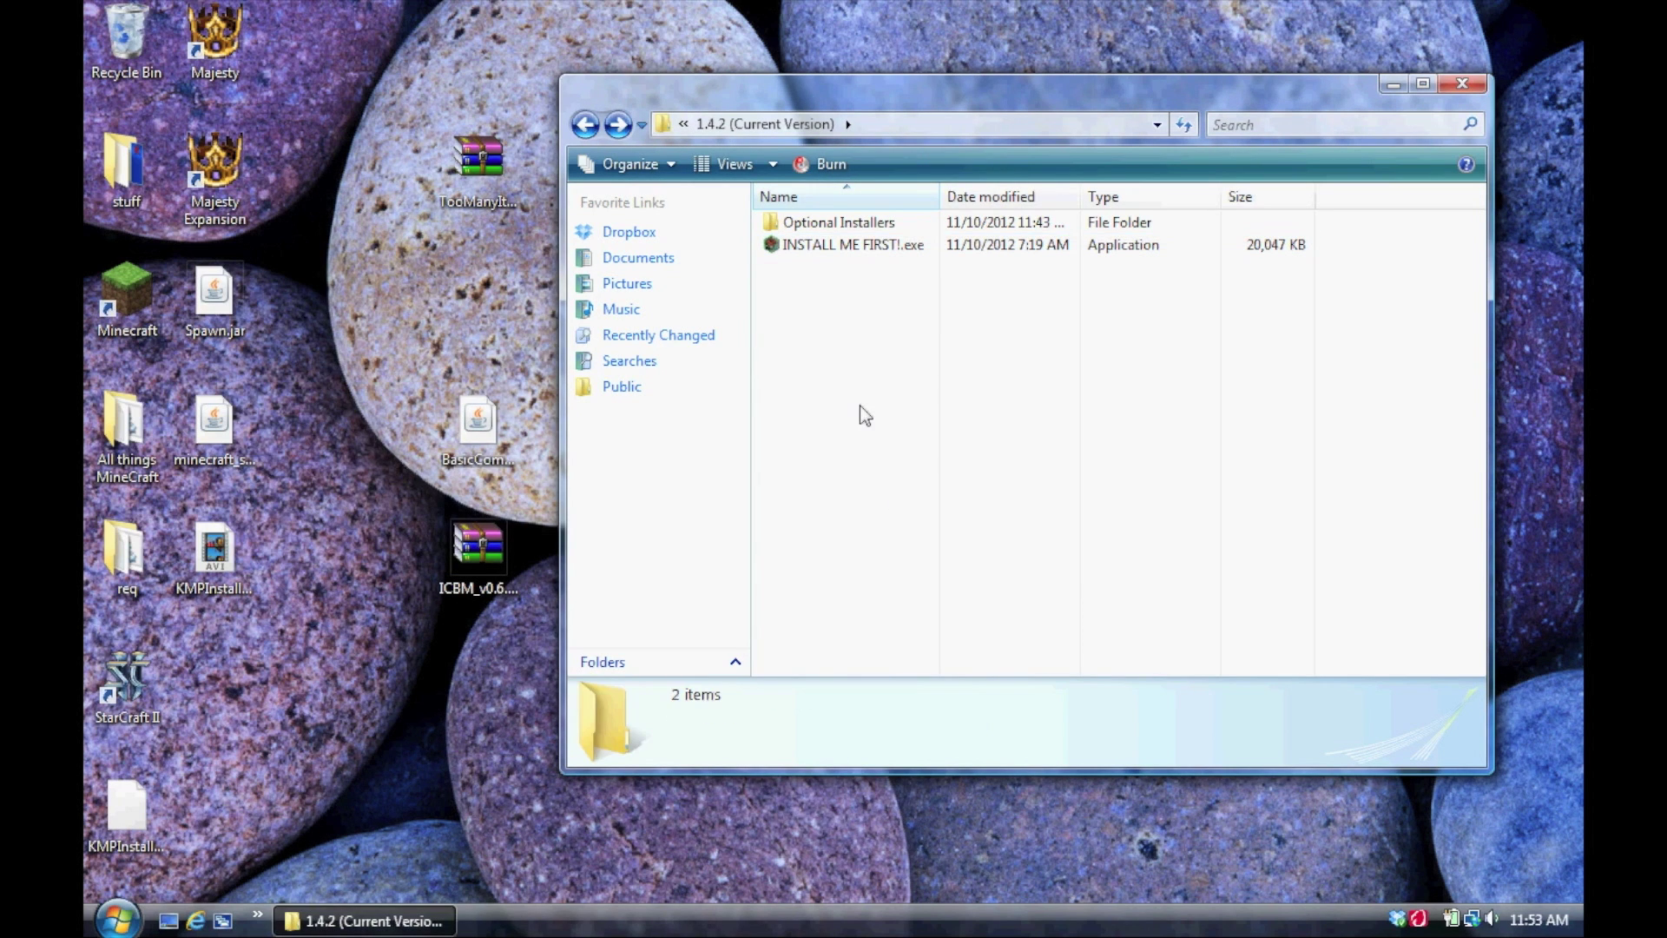
# Open the Import folder inside Optional Installers, Custom Mods.
pyautogui.doubleClick(809, 223)
pyautogui.doubleClick(827, 222)
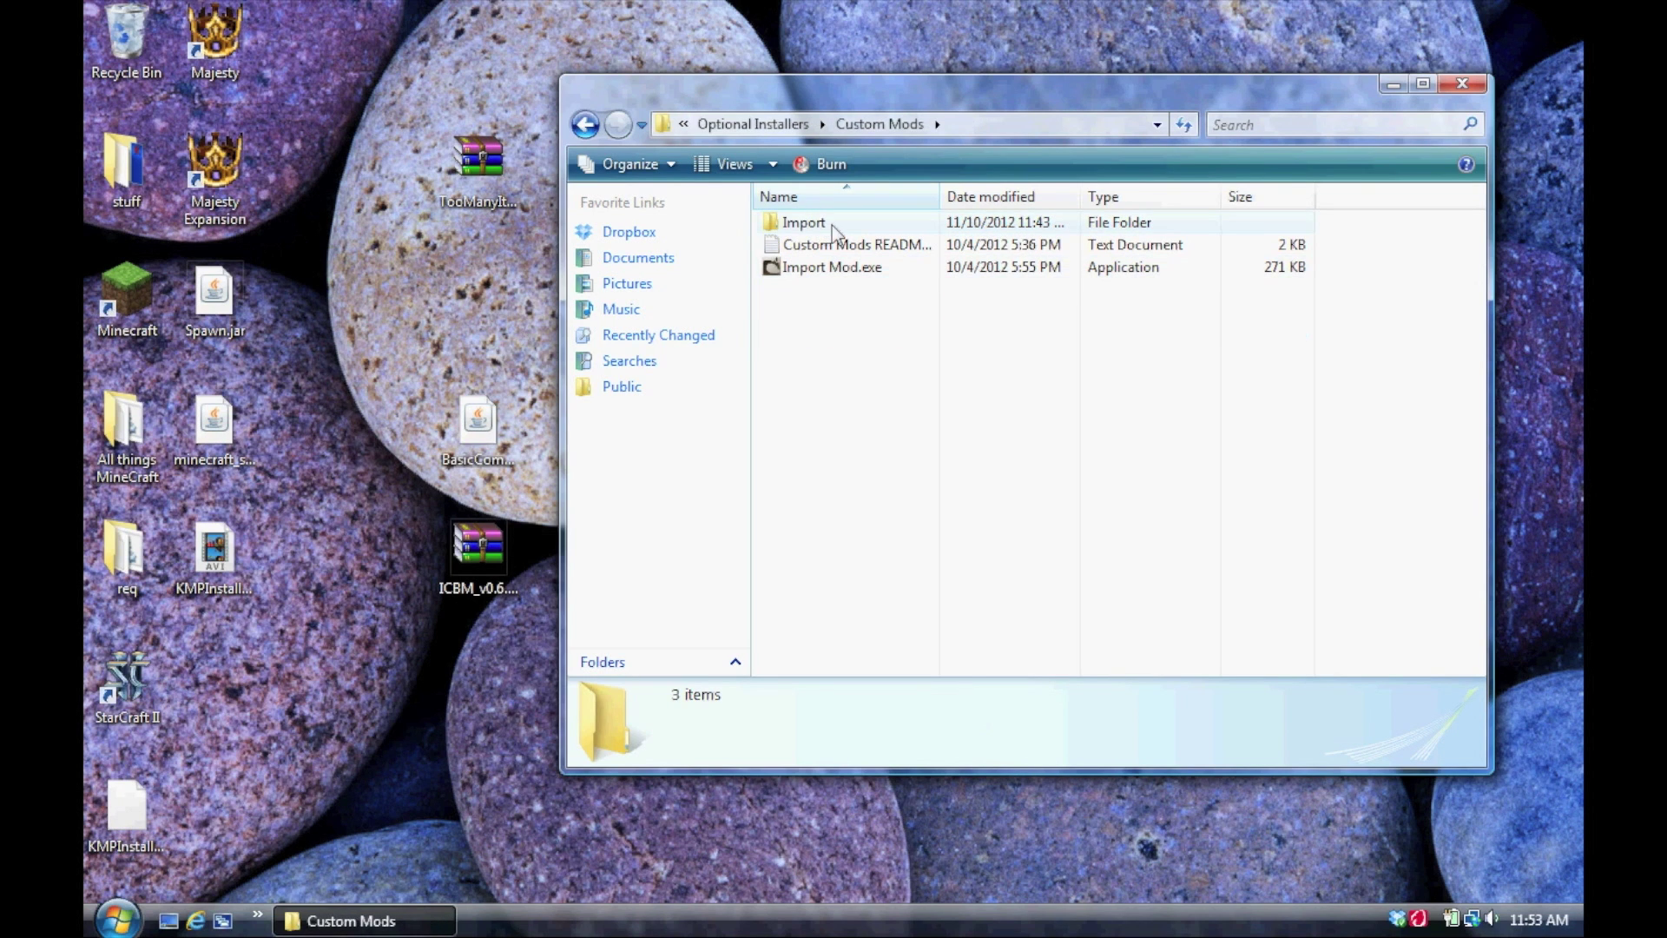
pyautogui.doubleClick(807, 225)
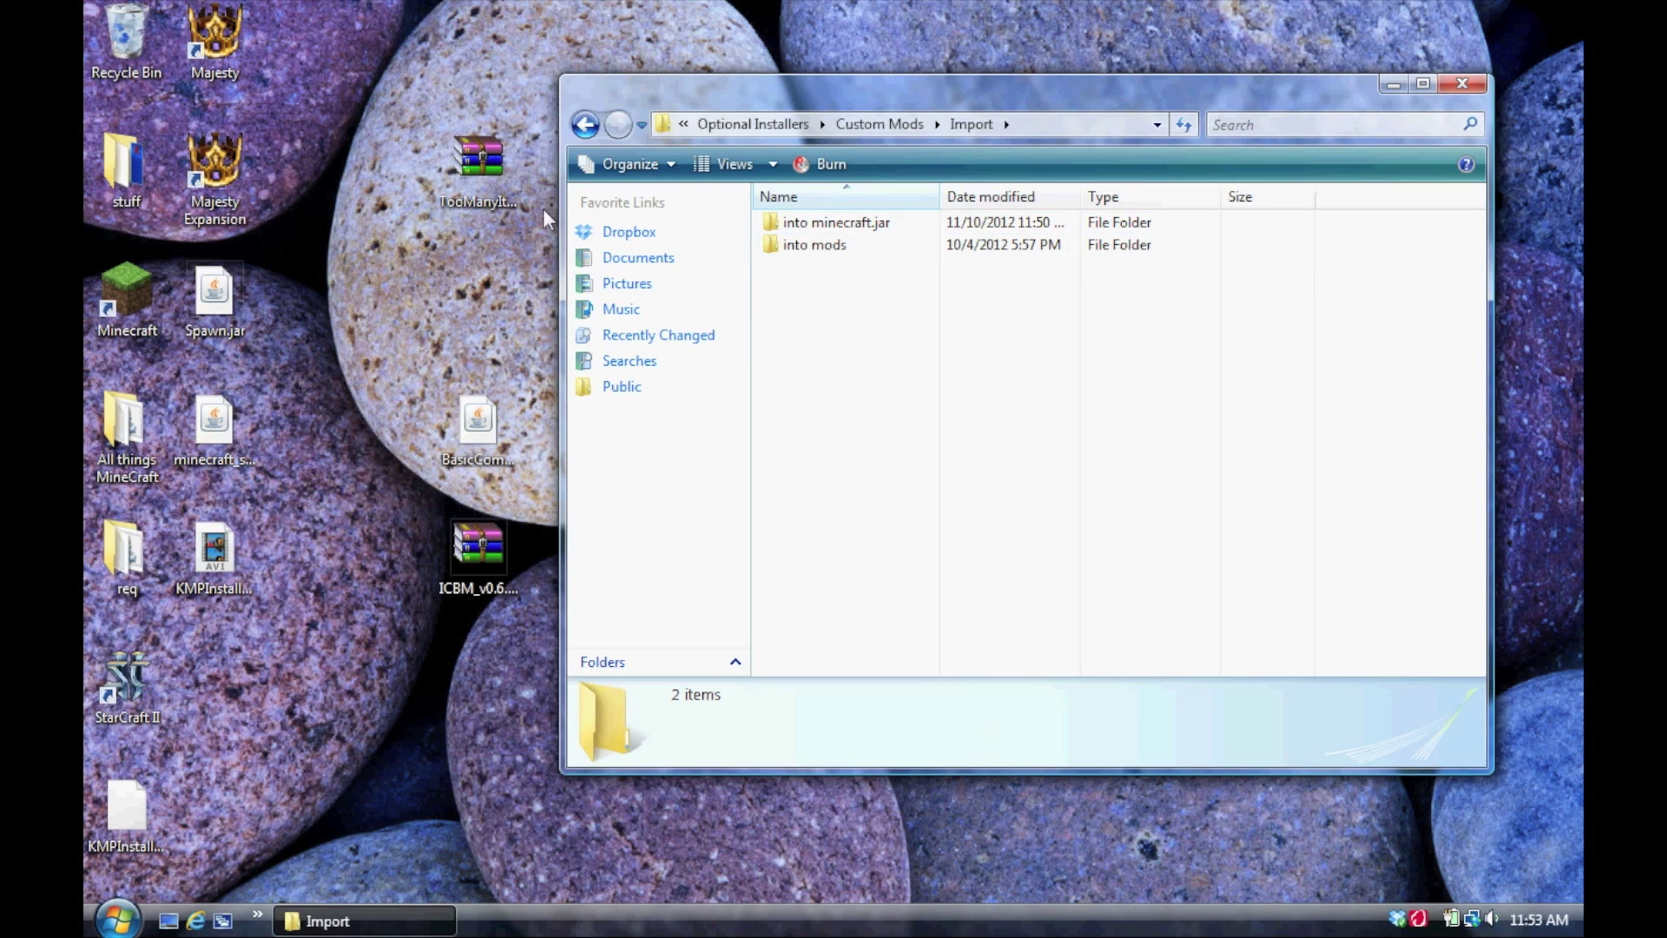
# Open the TooManyItems zip archive in WinRAR and open the into minecraft.jar folder behind it.
pyautogui.moveTo(478, 170); pyautogui.dragTo(848, 421)
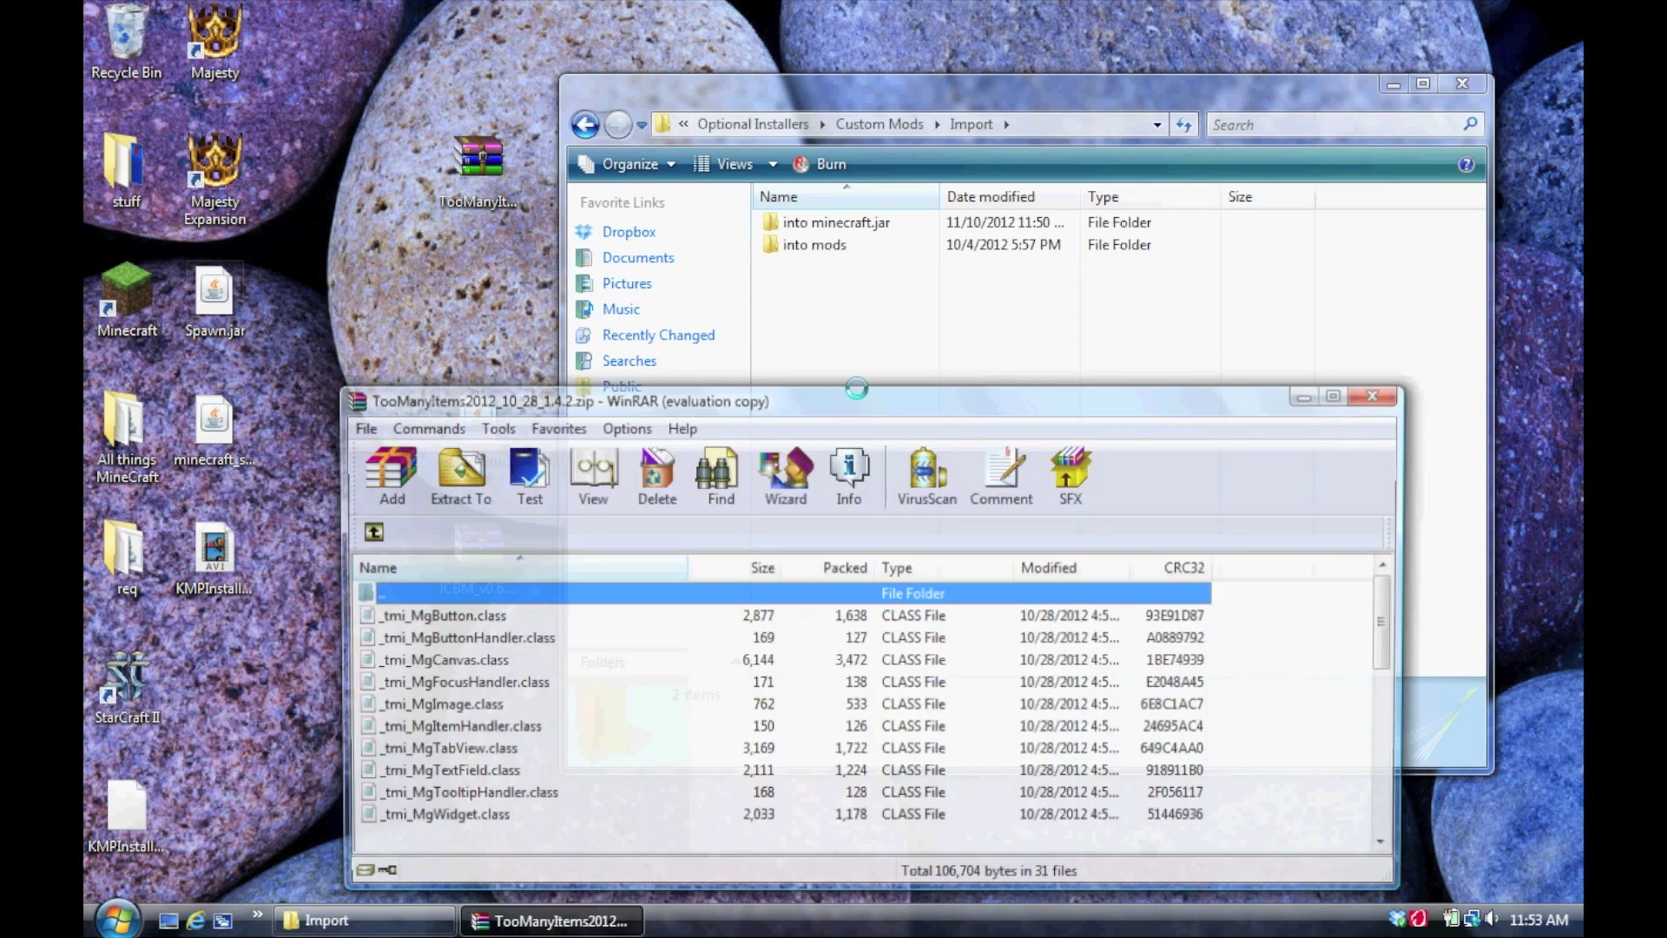
pyautogui.click(997, 651)
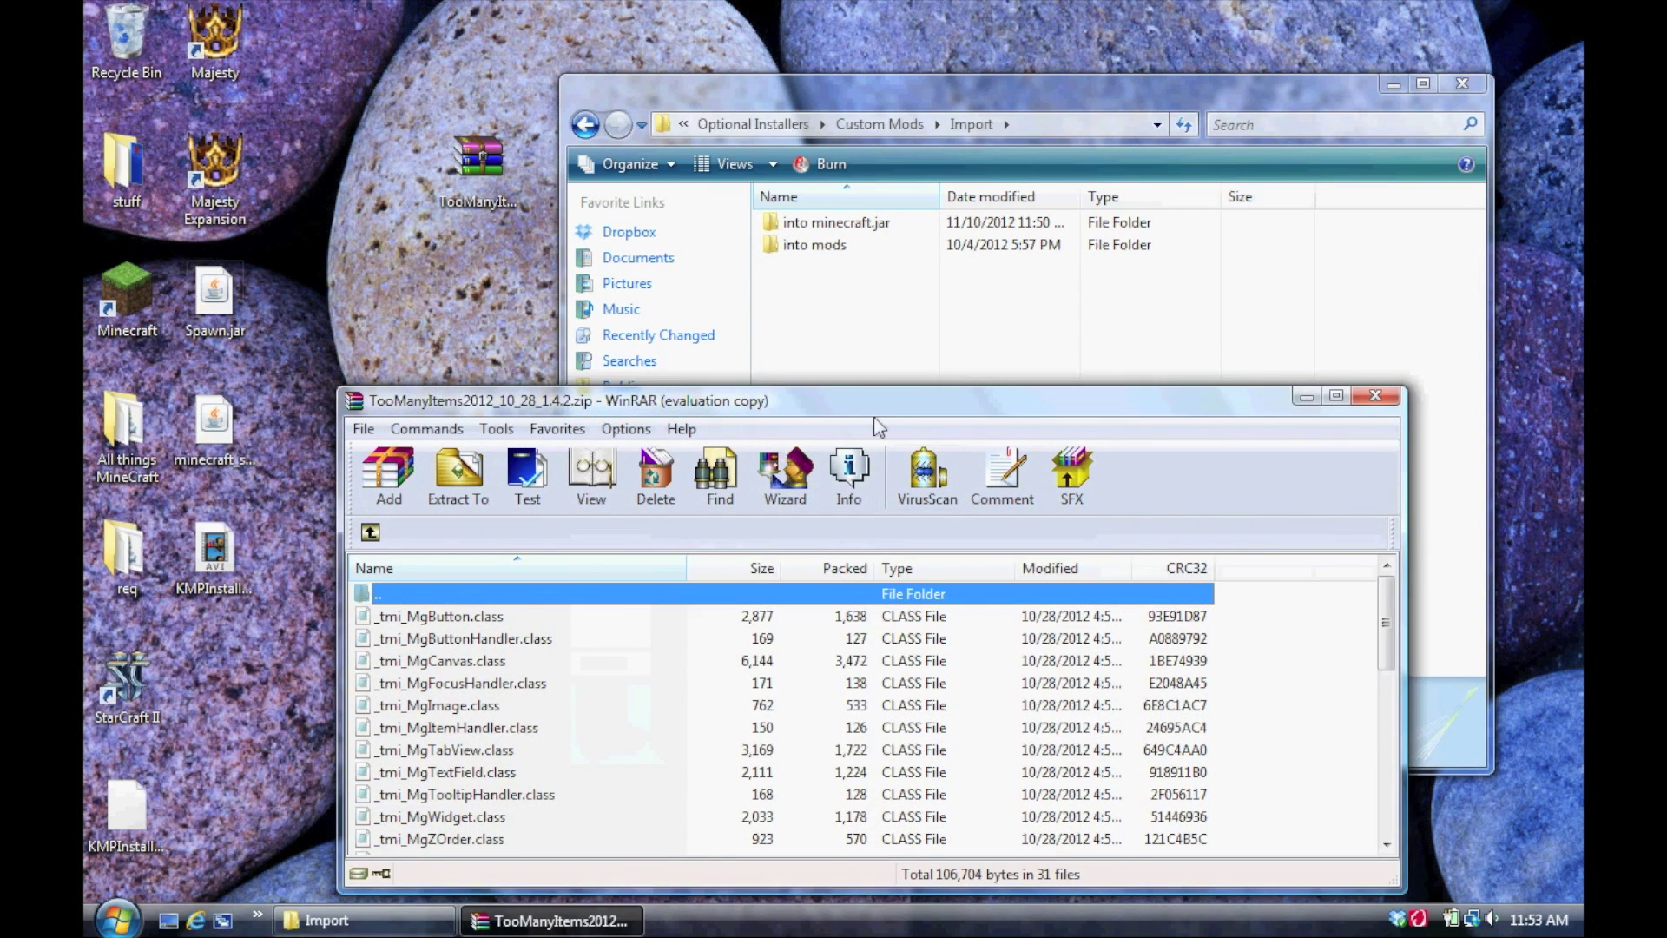
pyautogui.moveTo(860, 399); pyautogui.dragTo(800, 306)
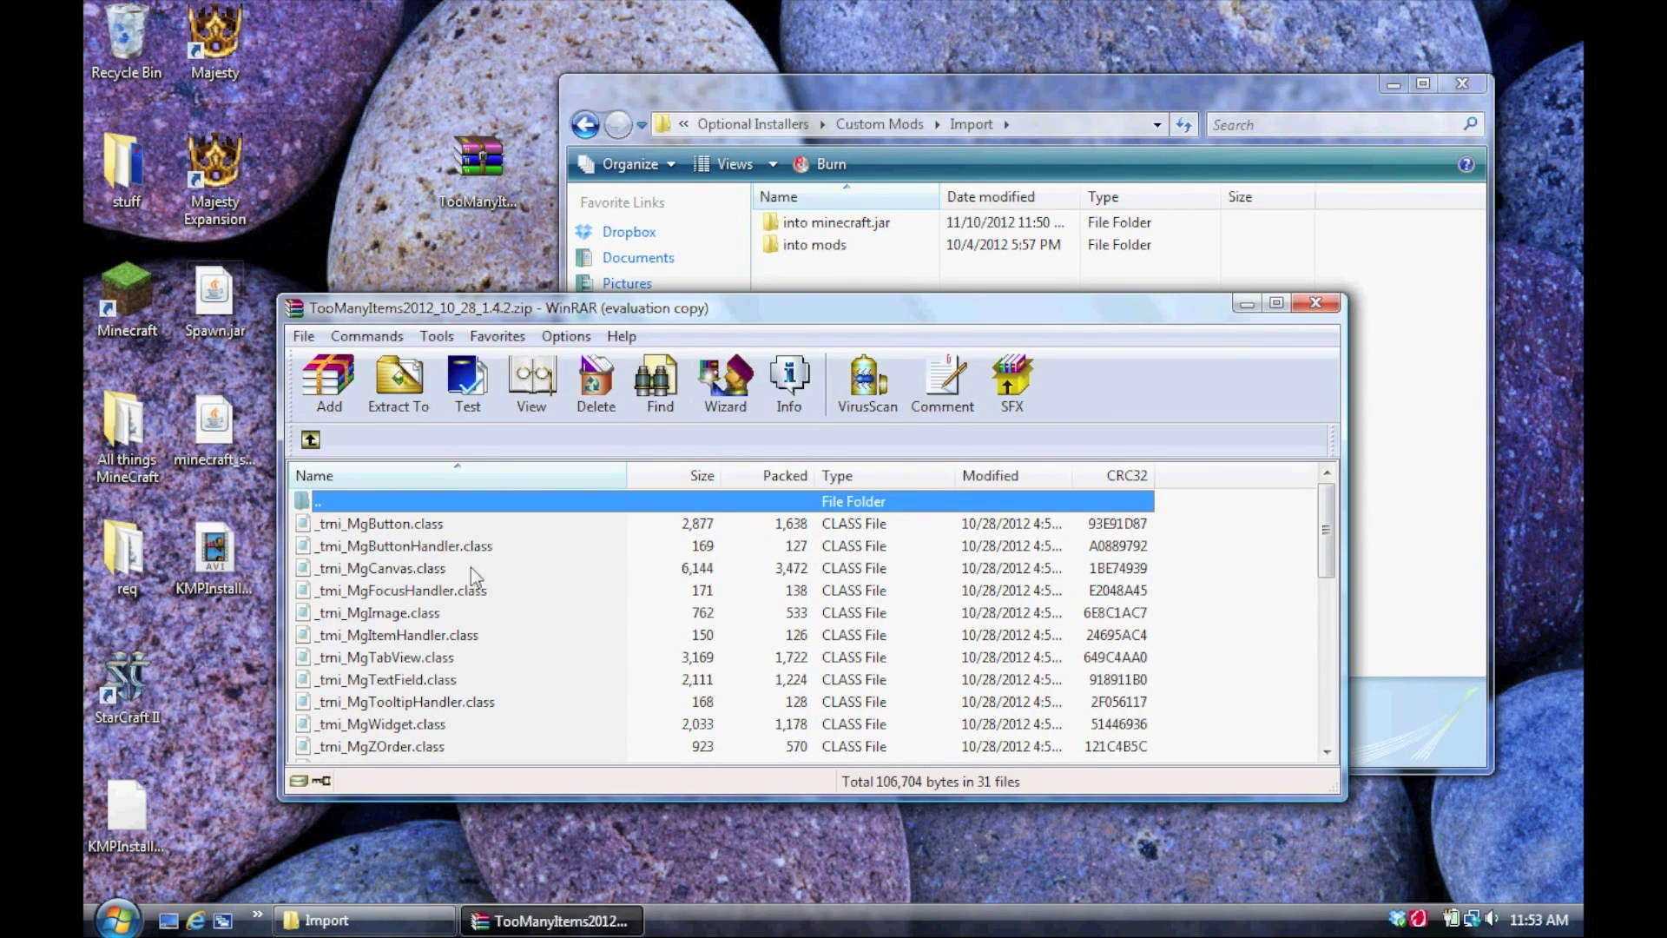
pyautogui.click(439, 528)
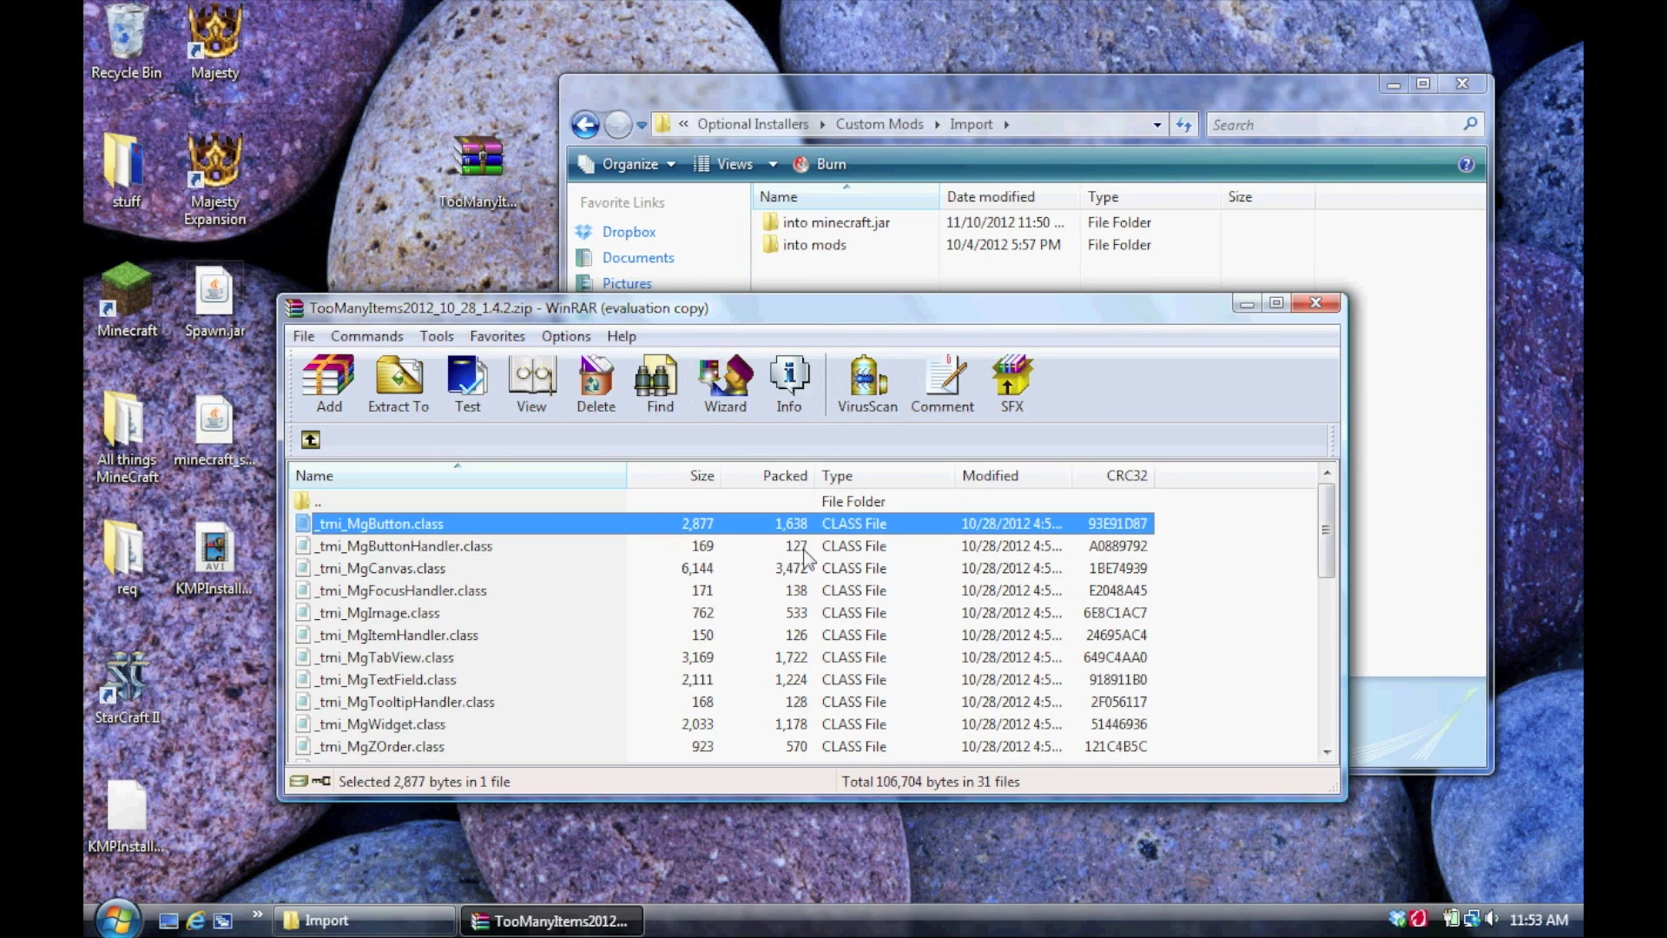
pyautogui.click(856, 268)
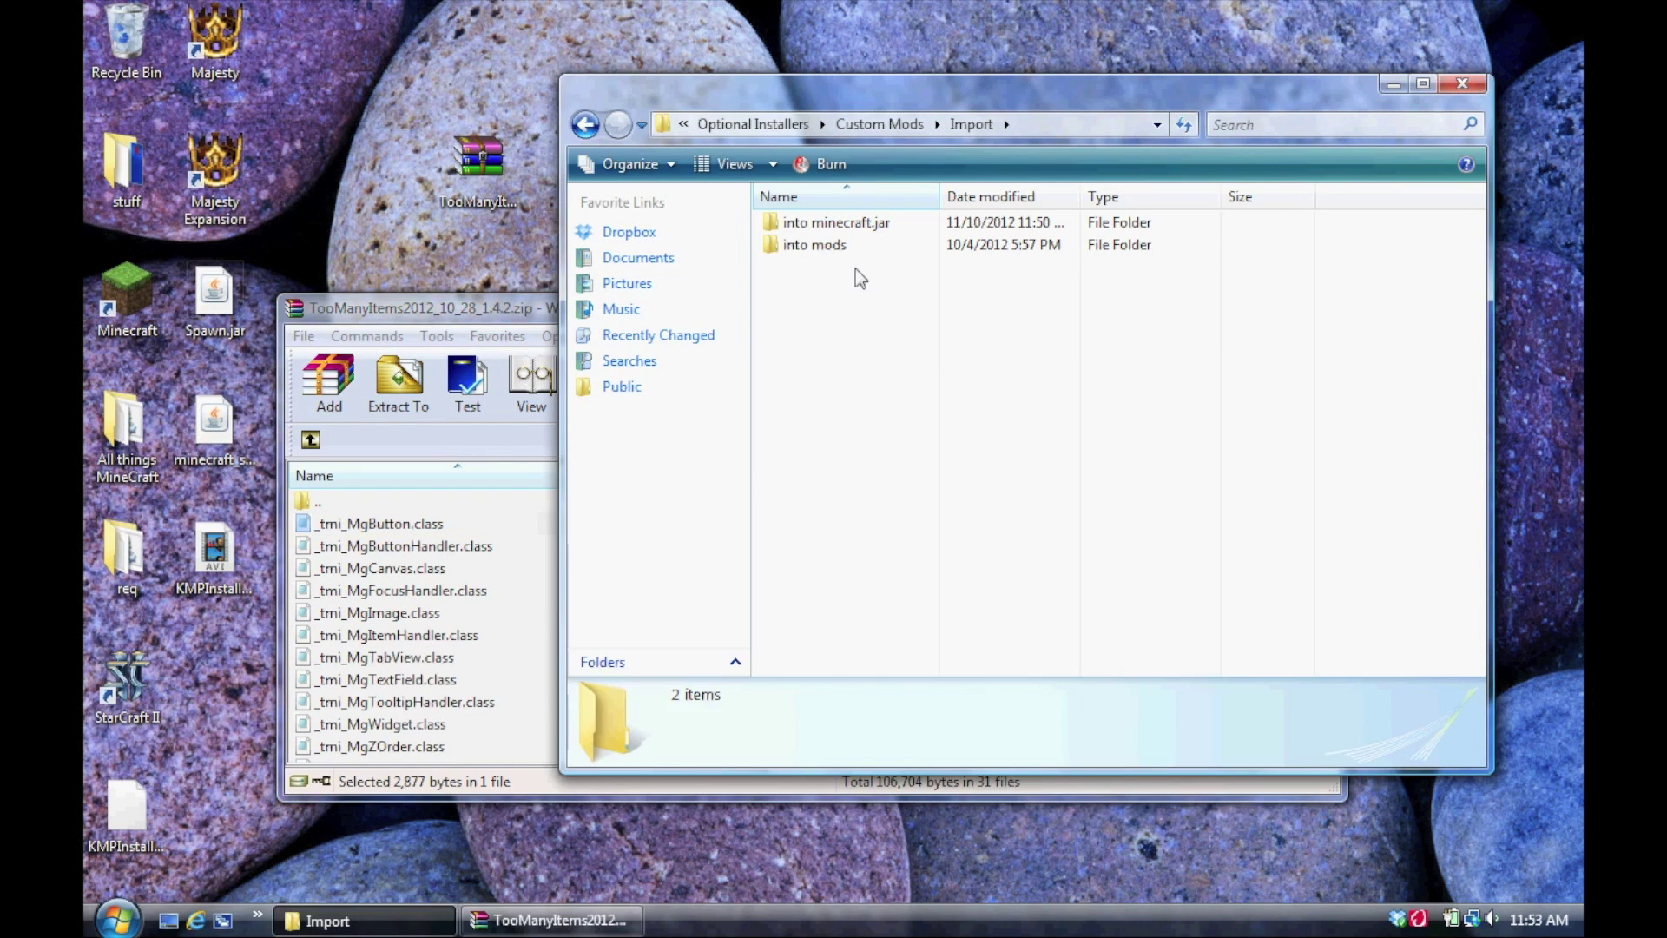
pyautogui.doubleClick(799, 224)
# Extract all files of the TooManyItems archive into the into minecraft.jar folder, close the archive and check the copied files.
pyautogui.click(505, 316)
pyautogui.scroll(-6, 418, 524)
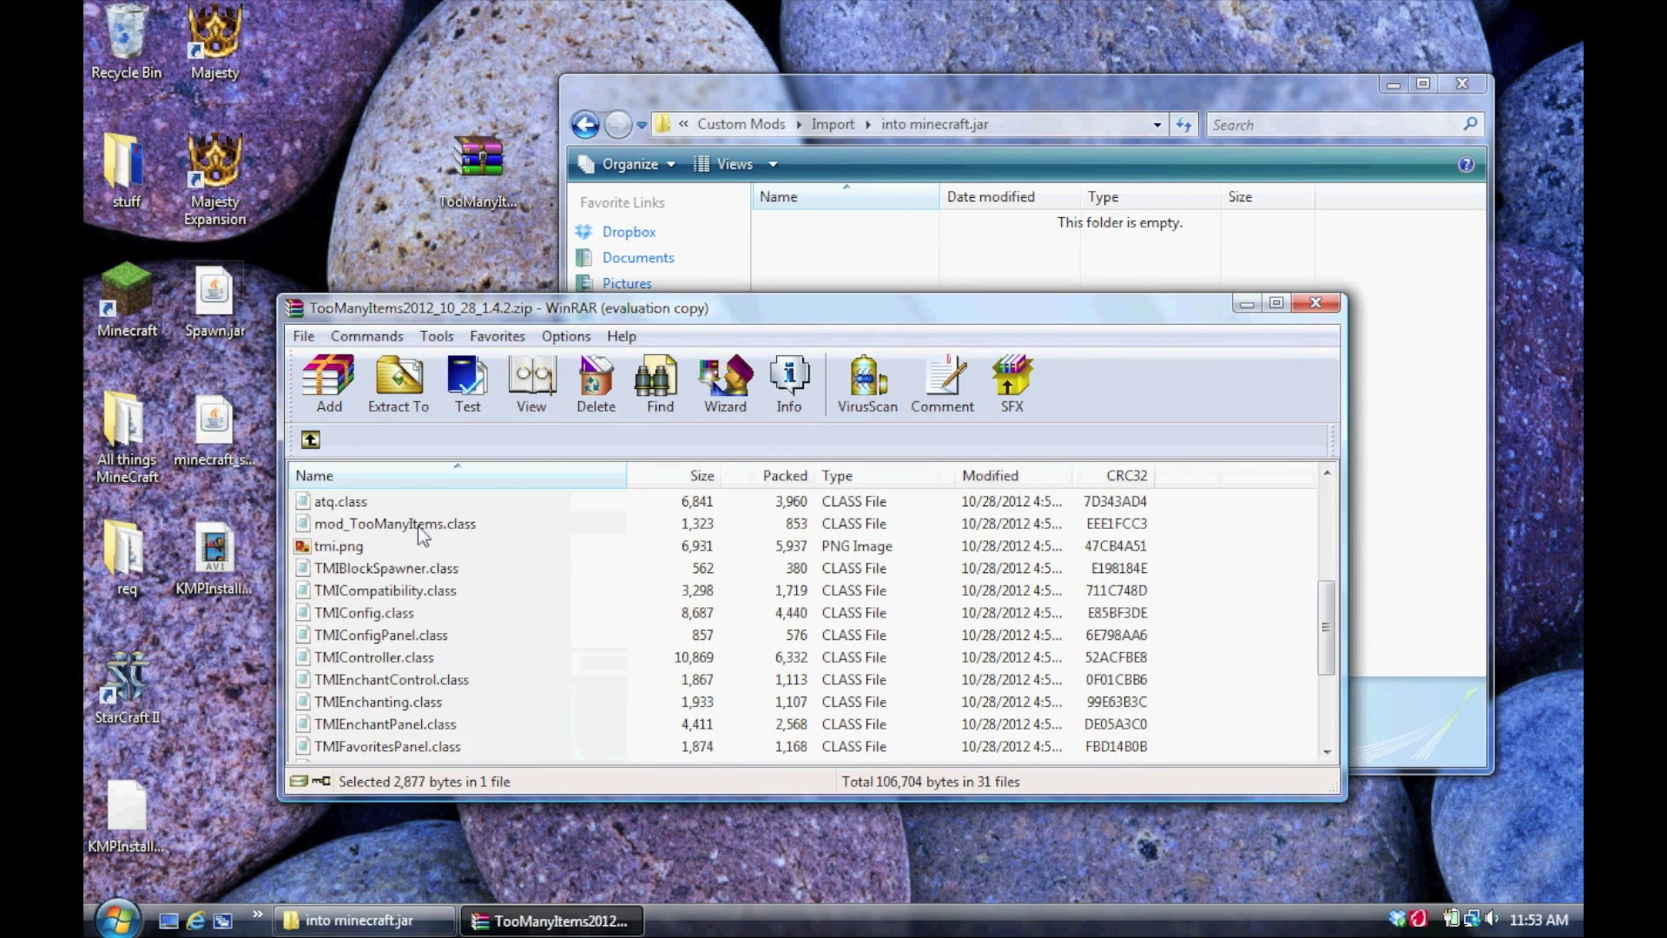
pyautogui.hotkey('ctrl', 'a')
pyautogui.moveTo(414, 634); pyautogui.dragTo(797, 272)
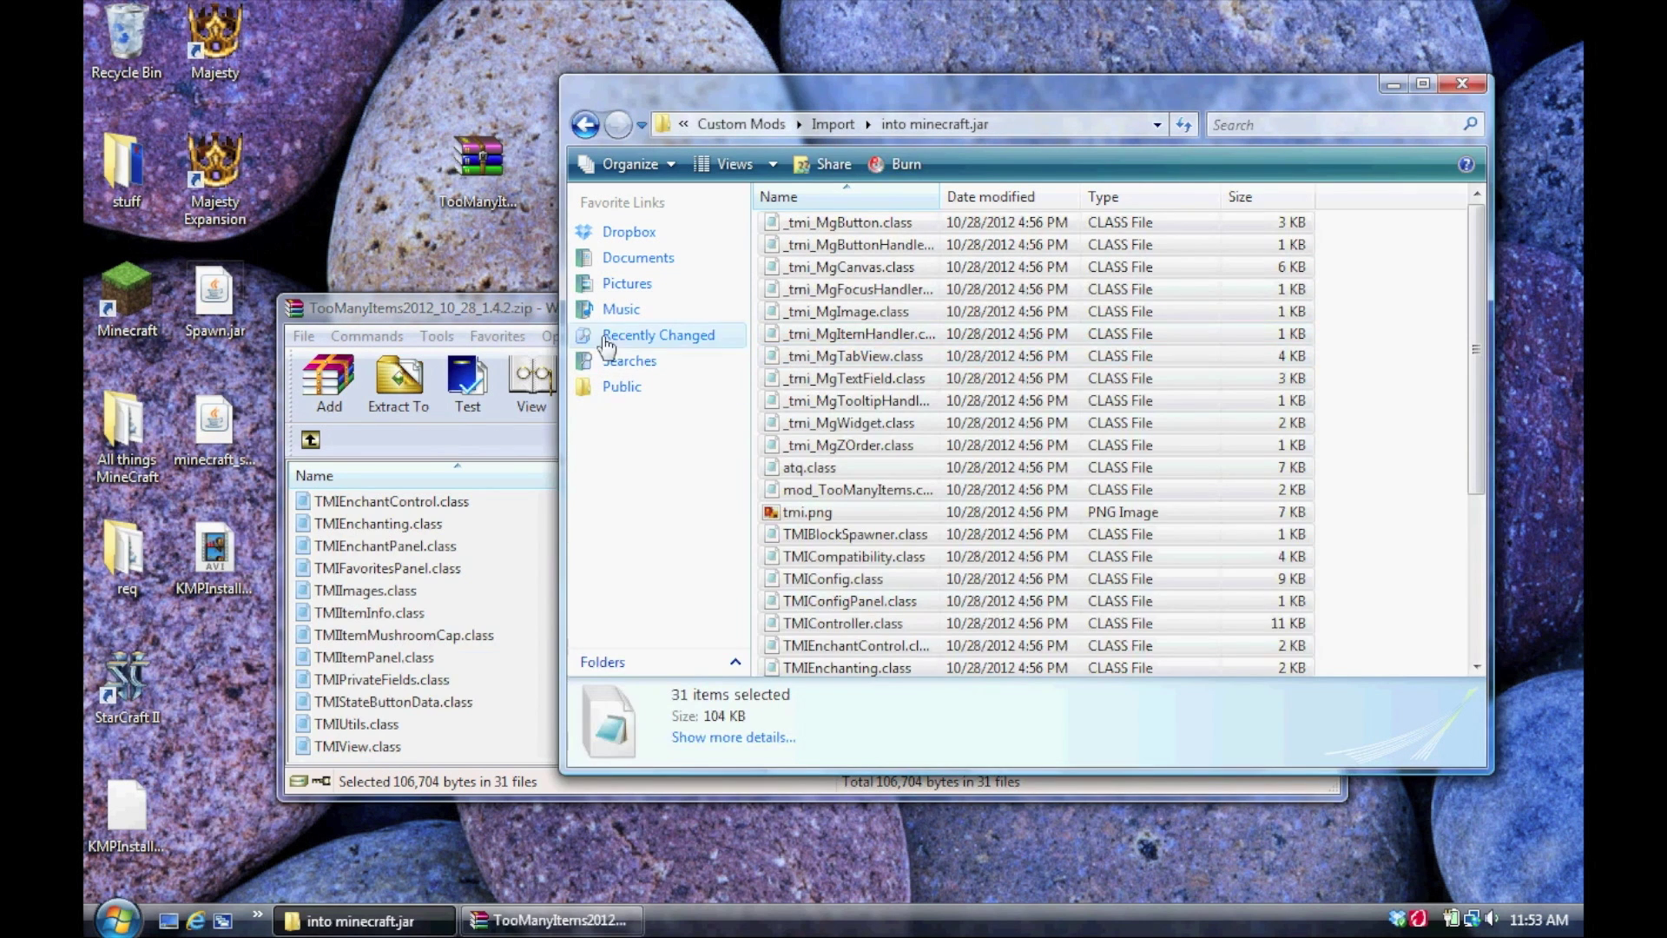
pyautogui.click(533, 315)
pyautogui.click(1315, 303)
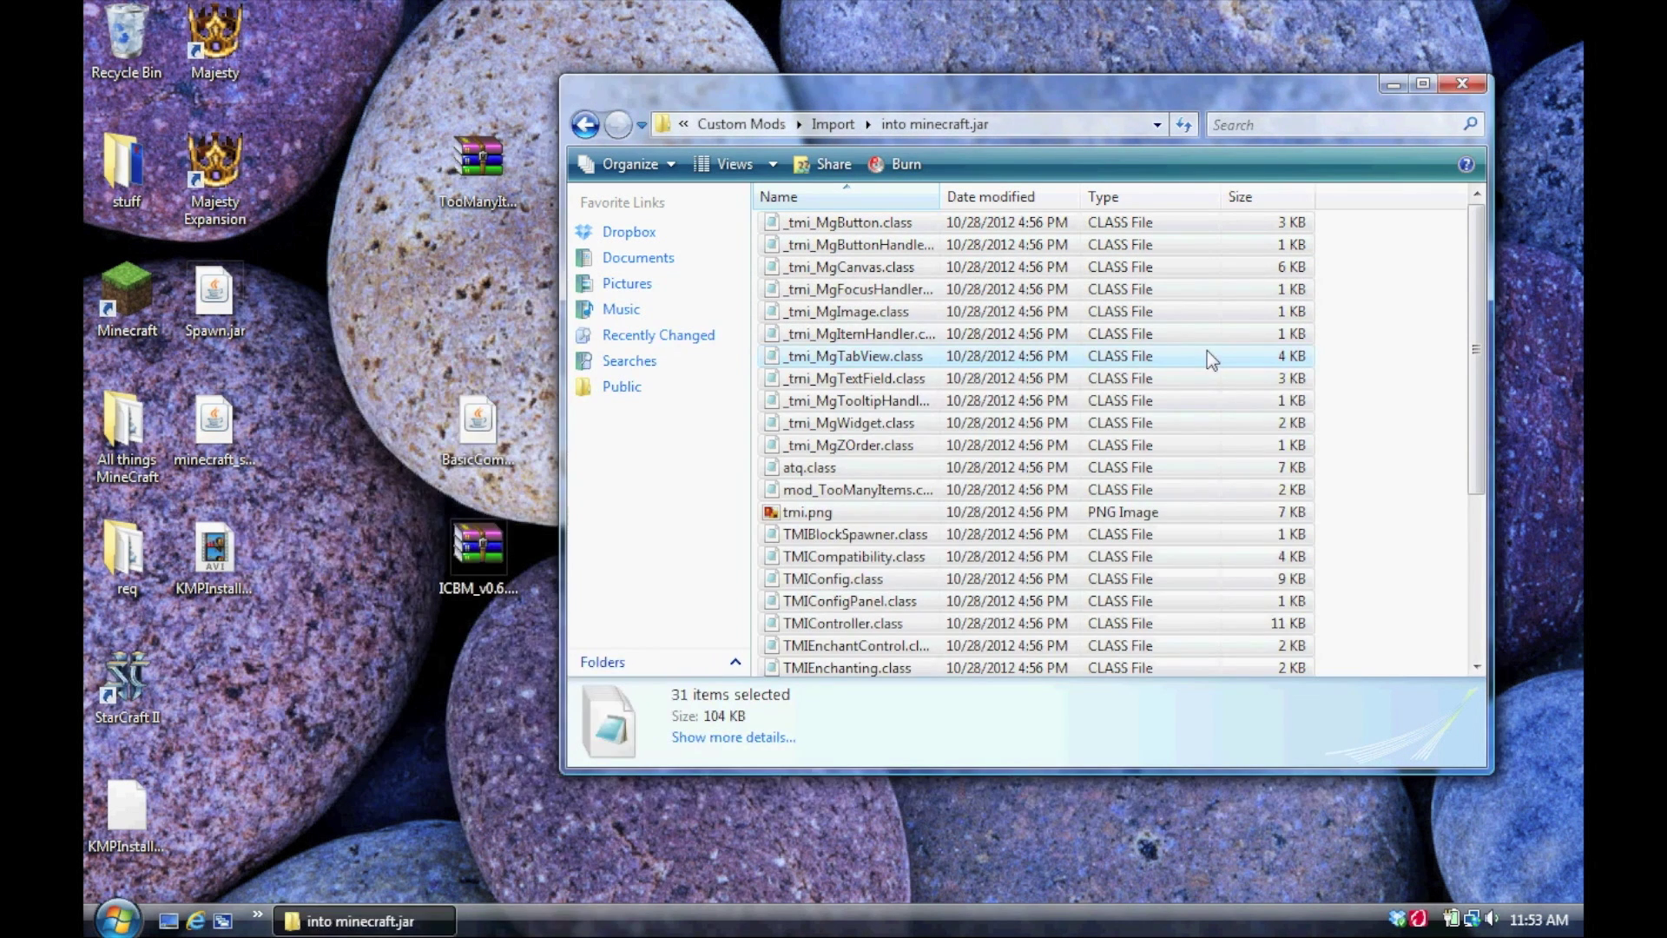
pyautogui.click(1332, 363)
pyautogui.scroll(-4, 1345, 373)
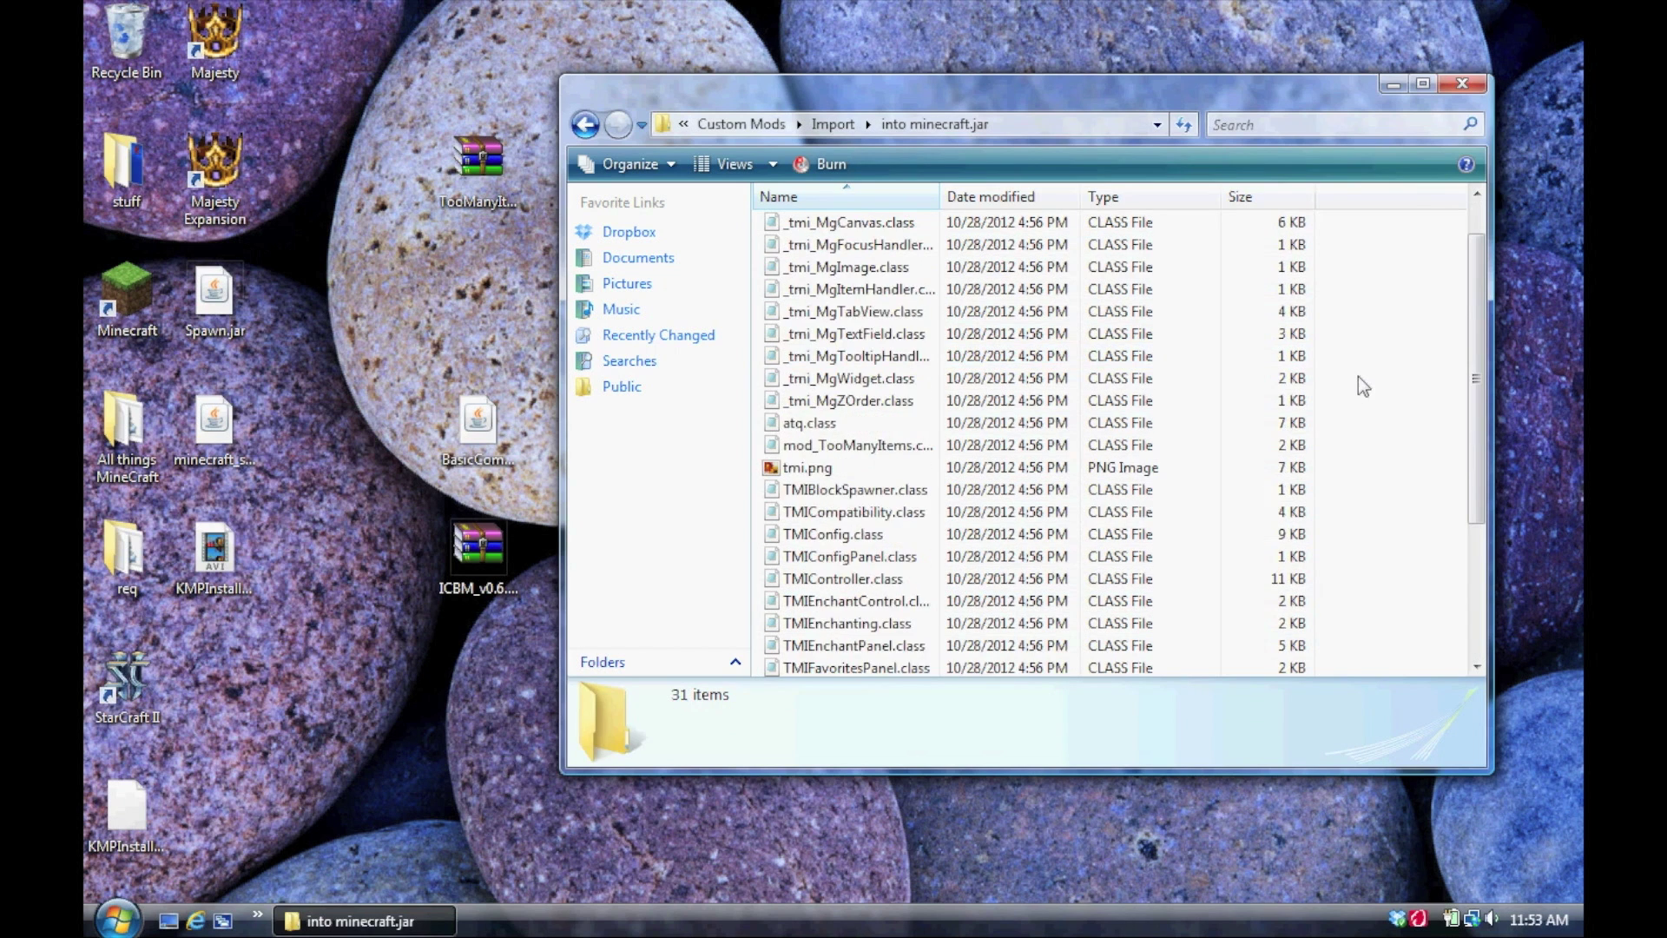
pyautogui.scroll(4, 1351, 403)
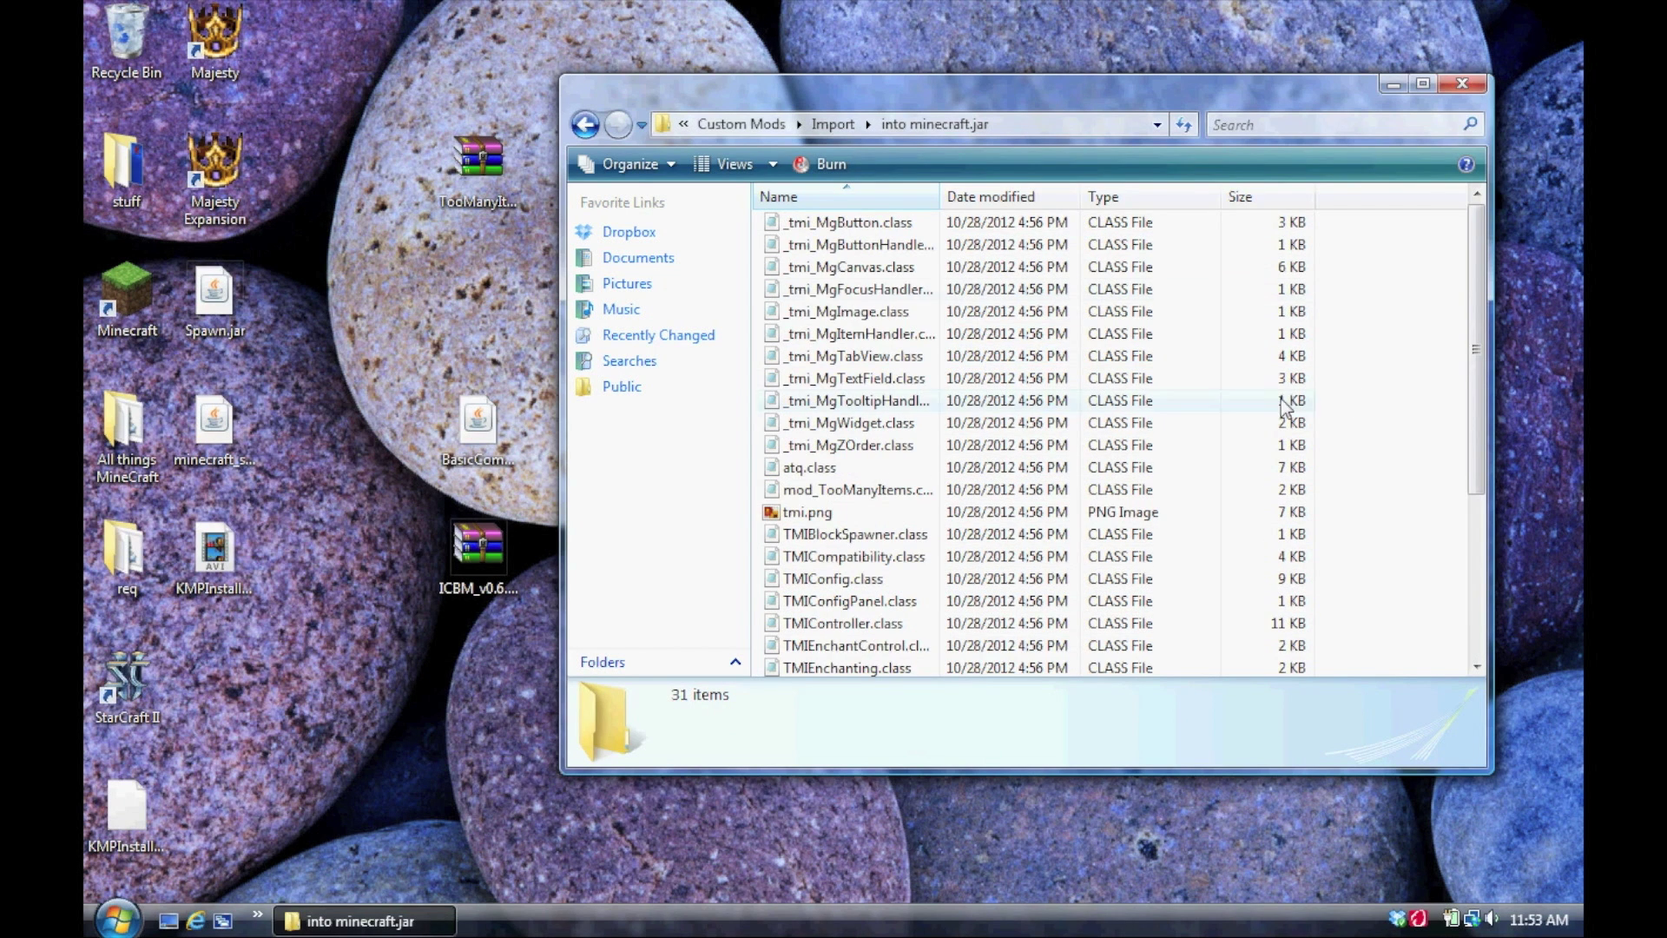
# Move the BasicComponents jar and the ICBM zip from the desktop into the into mods folder.
pyautogui.click(586, 125)
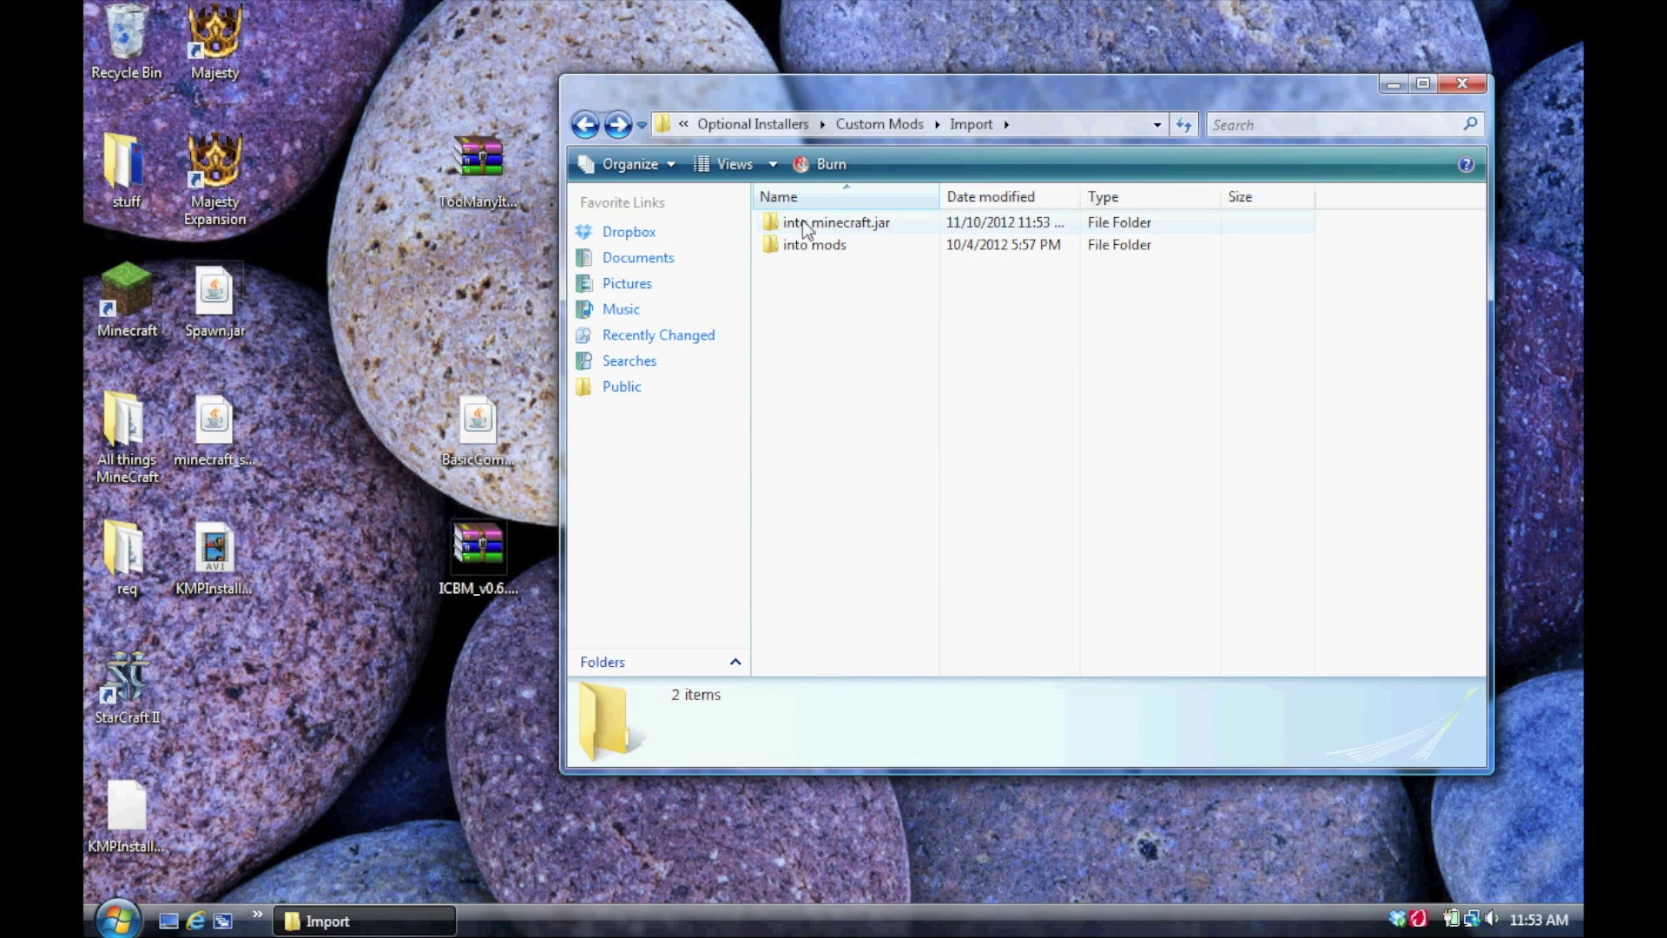
pyautogui.doubleClick(793, 246)
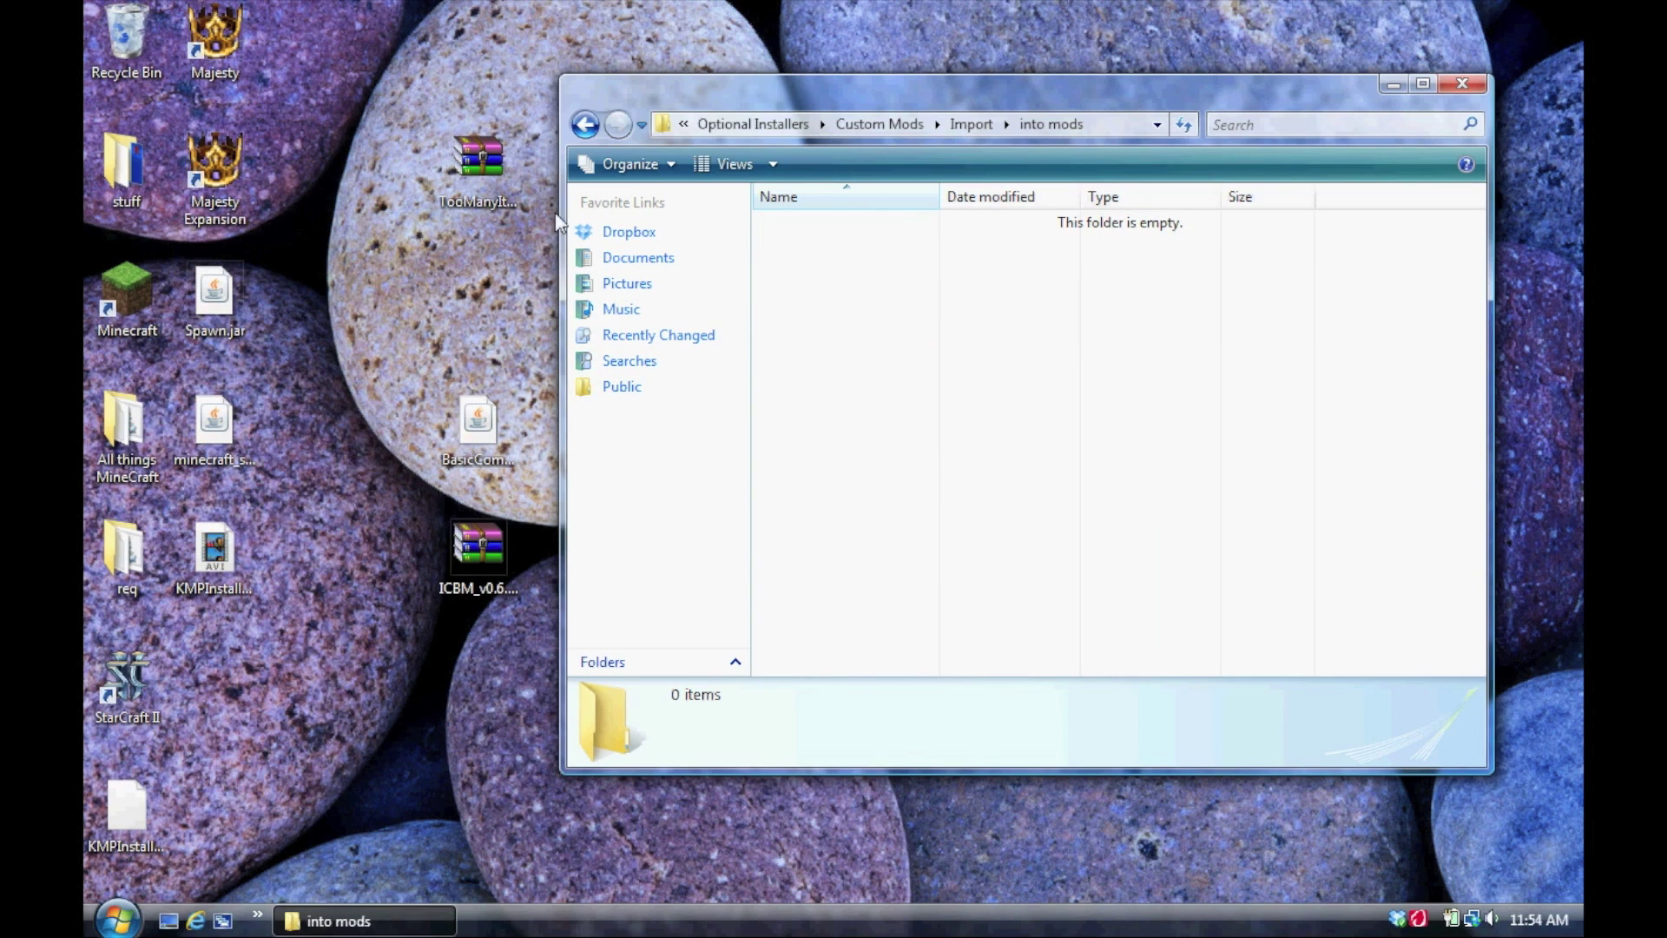
pyautogui.click(588, 127)
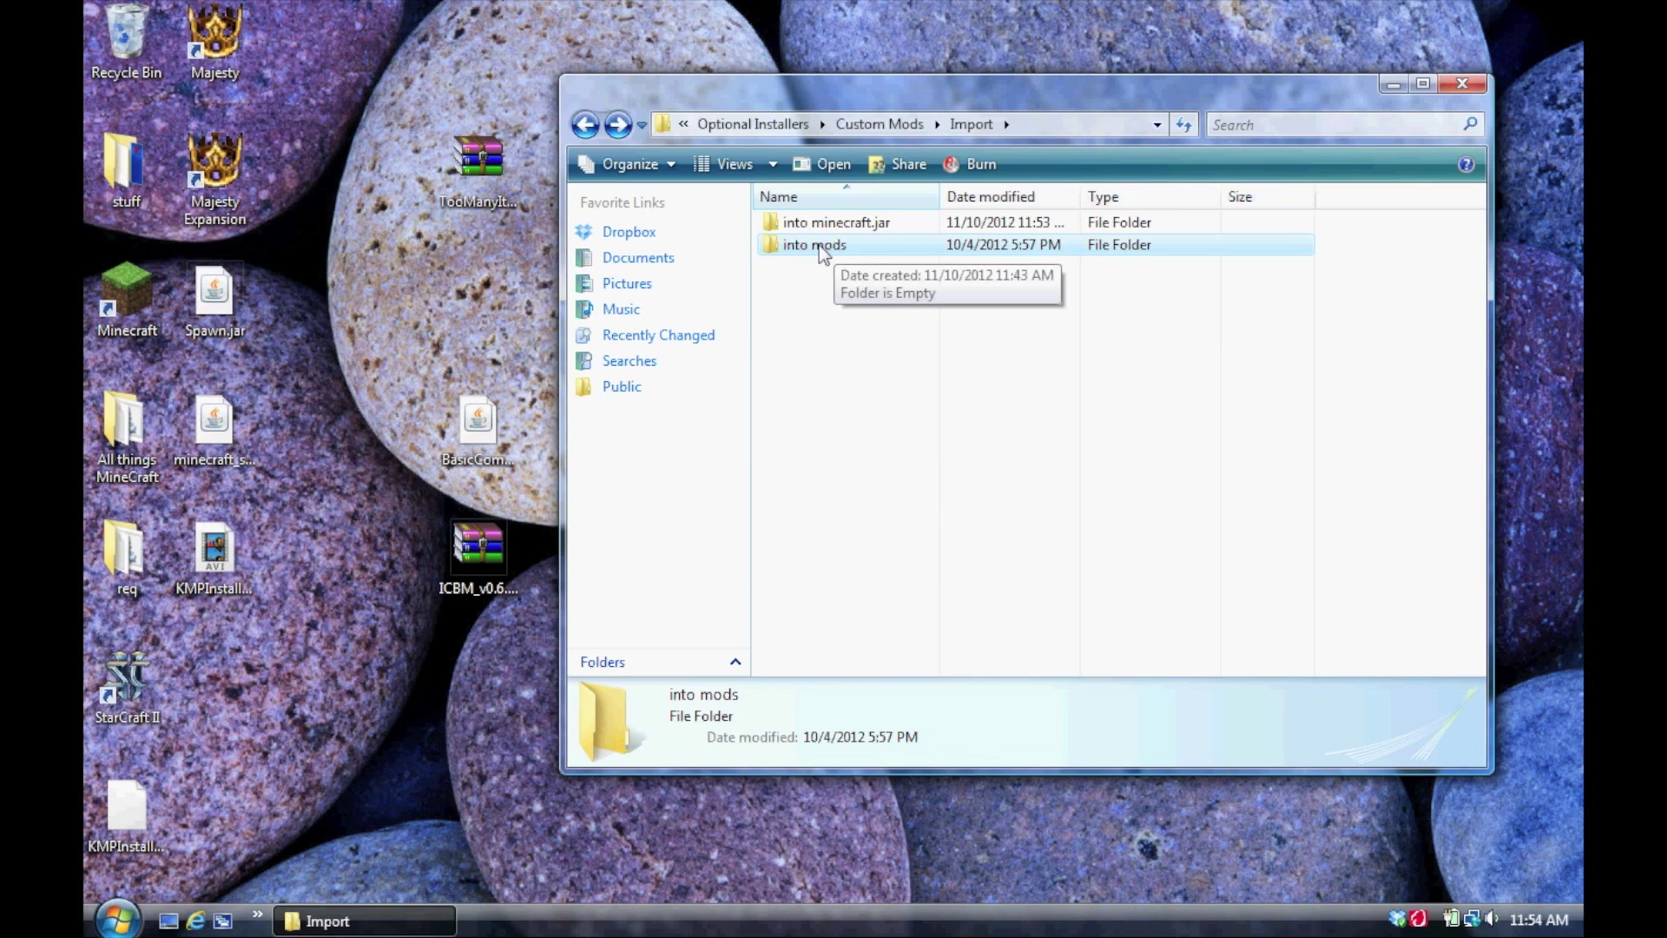
pyautogui.doubleClick(816, 245)
pyautogui.moveTo(401, 301); pyautogui.dragTo(522, 608)
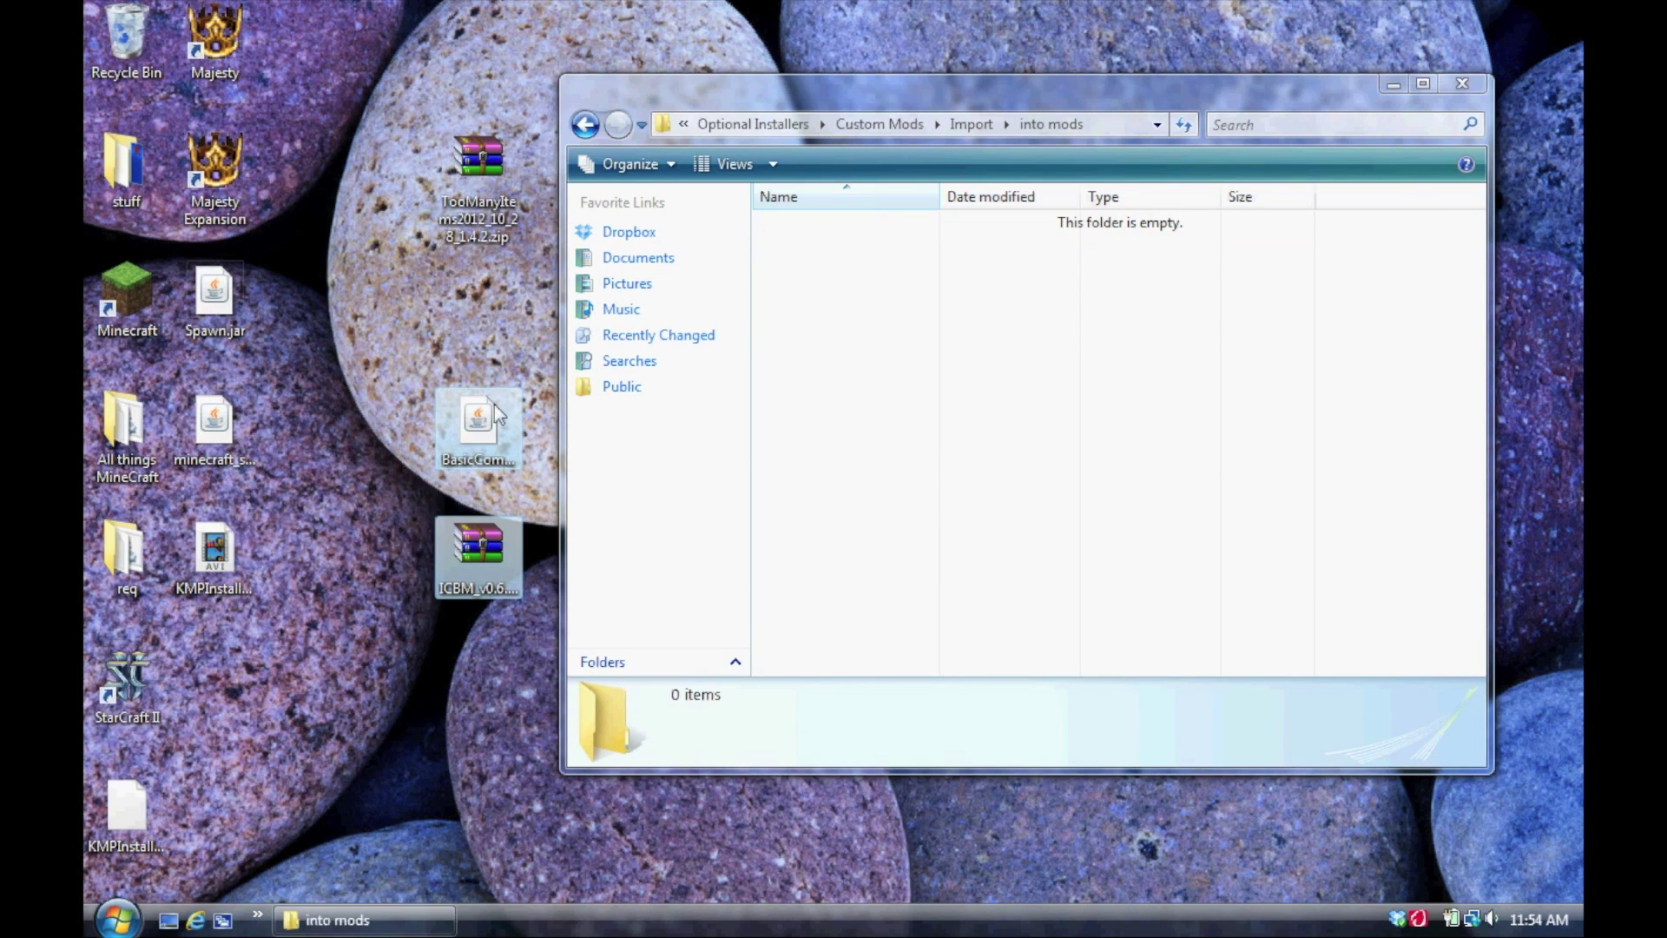
pyautogui.moveTo(494, 404); pyautogui.dragTo(872, 379)
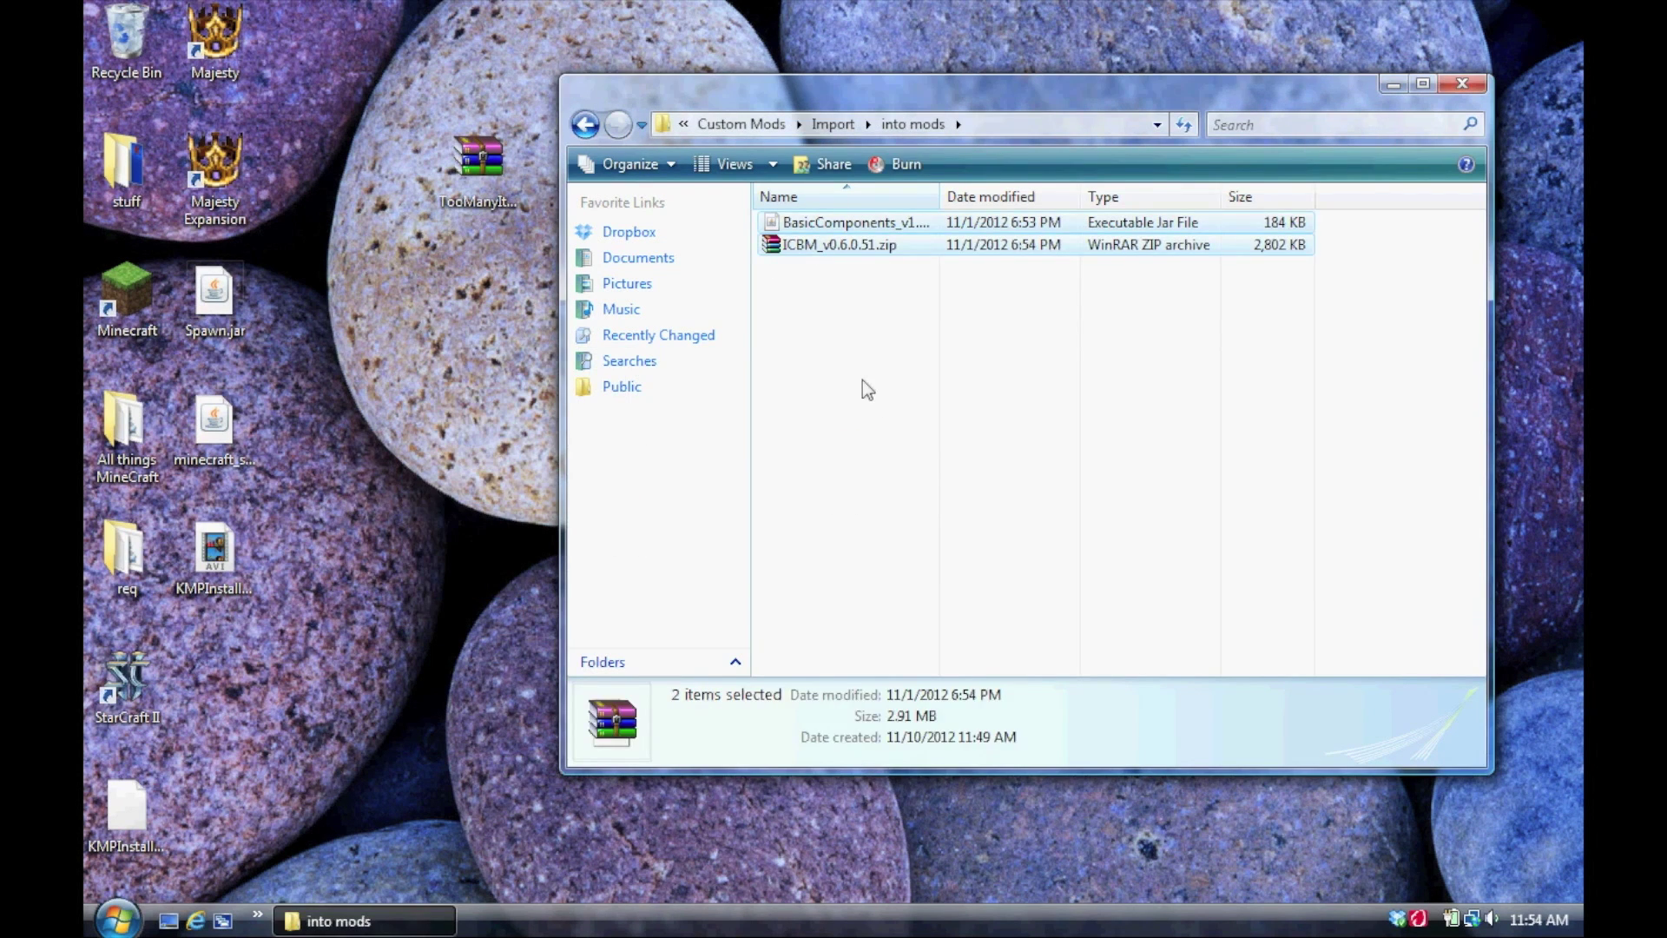
pyautogui.click(864, 382)
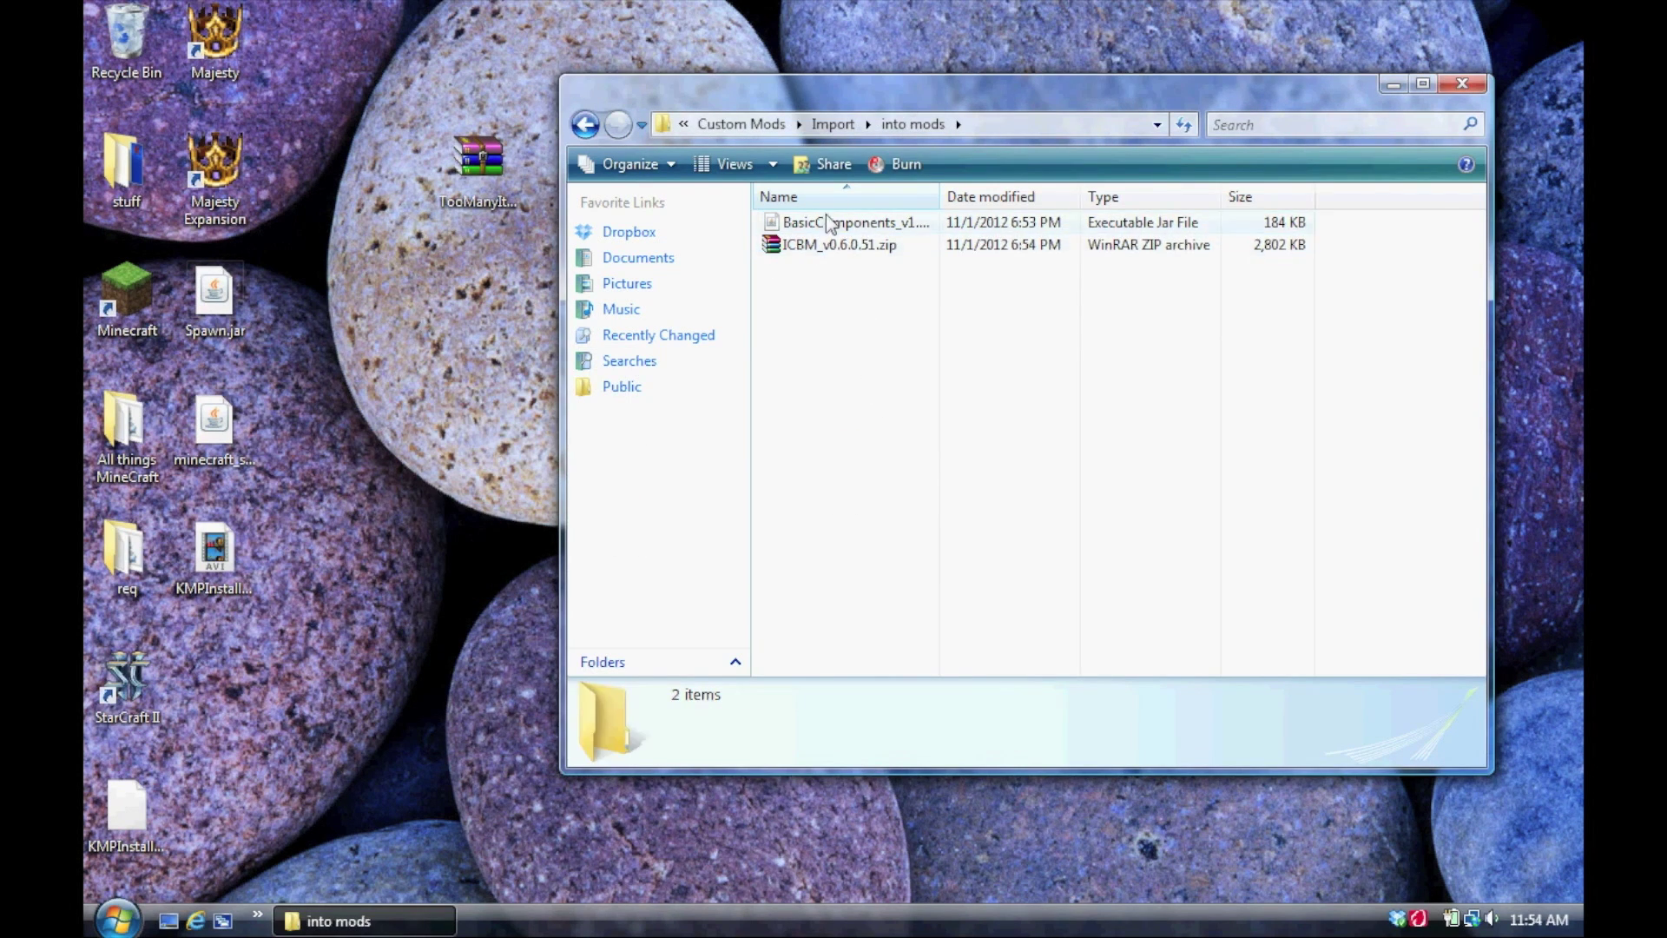
# Return to the Custom Mods folder and run Import Mod.exe to completion, keeping the default destination folder.
pyautogui.click(586, 125)
pyautogui.click(586, 125)
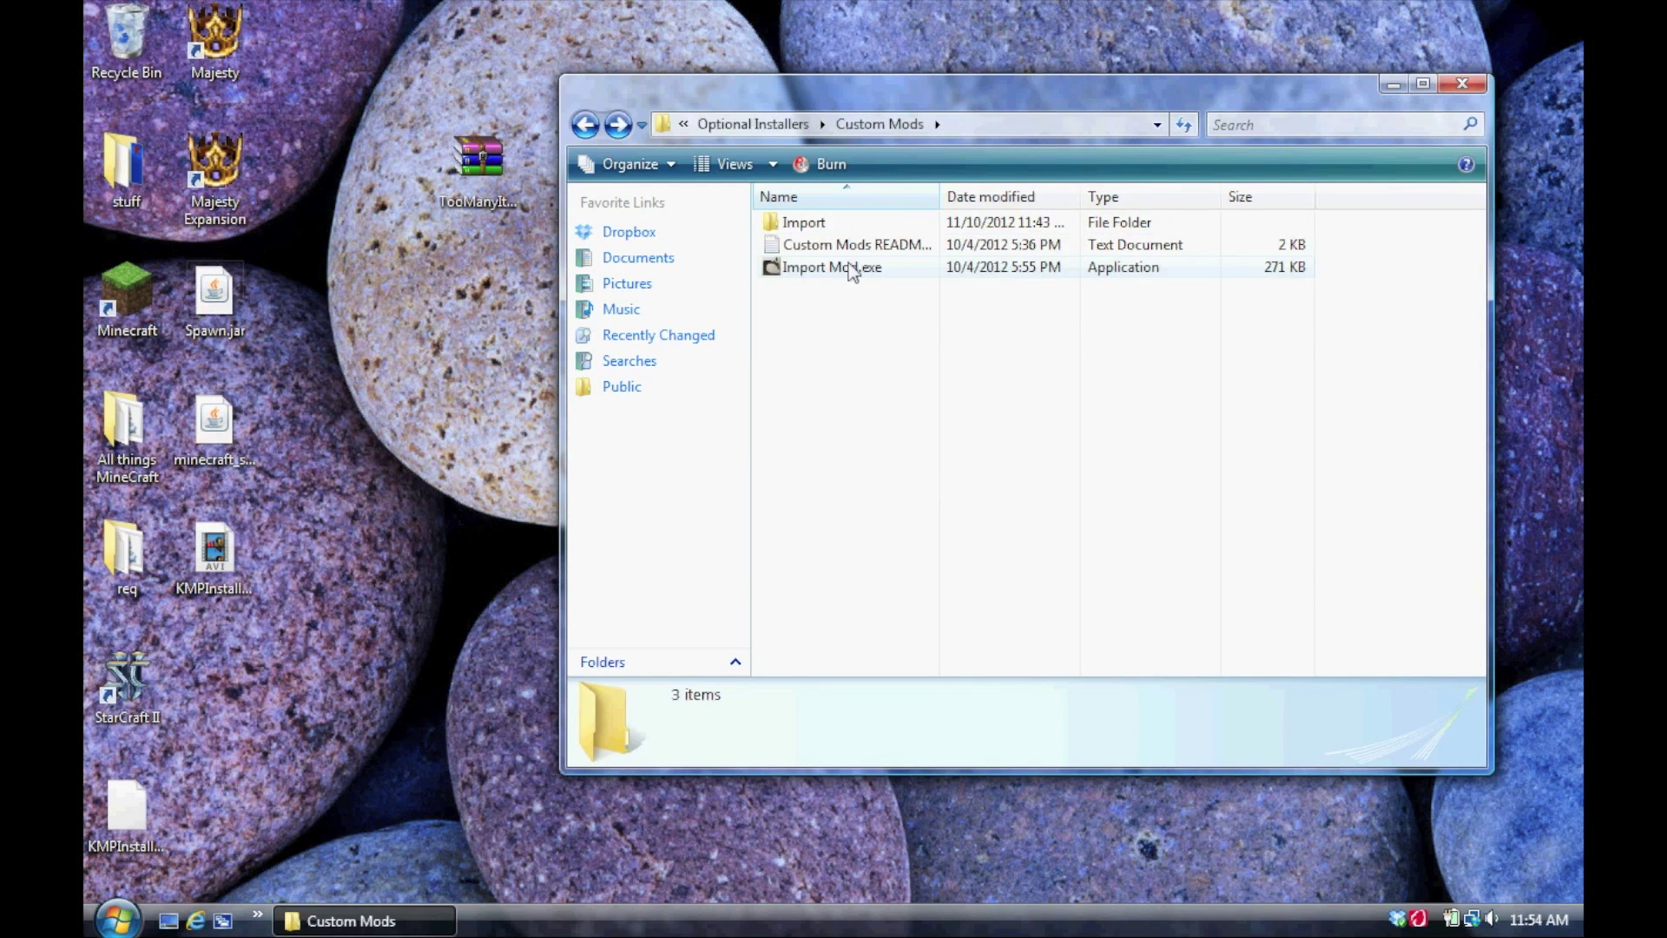
pyautogui.doubleClick(851, 269)
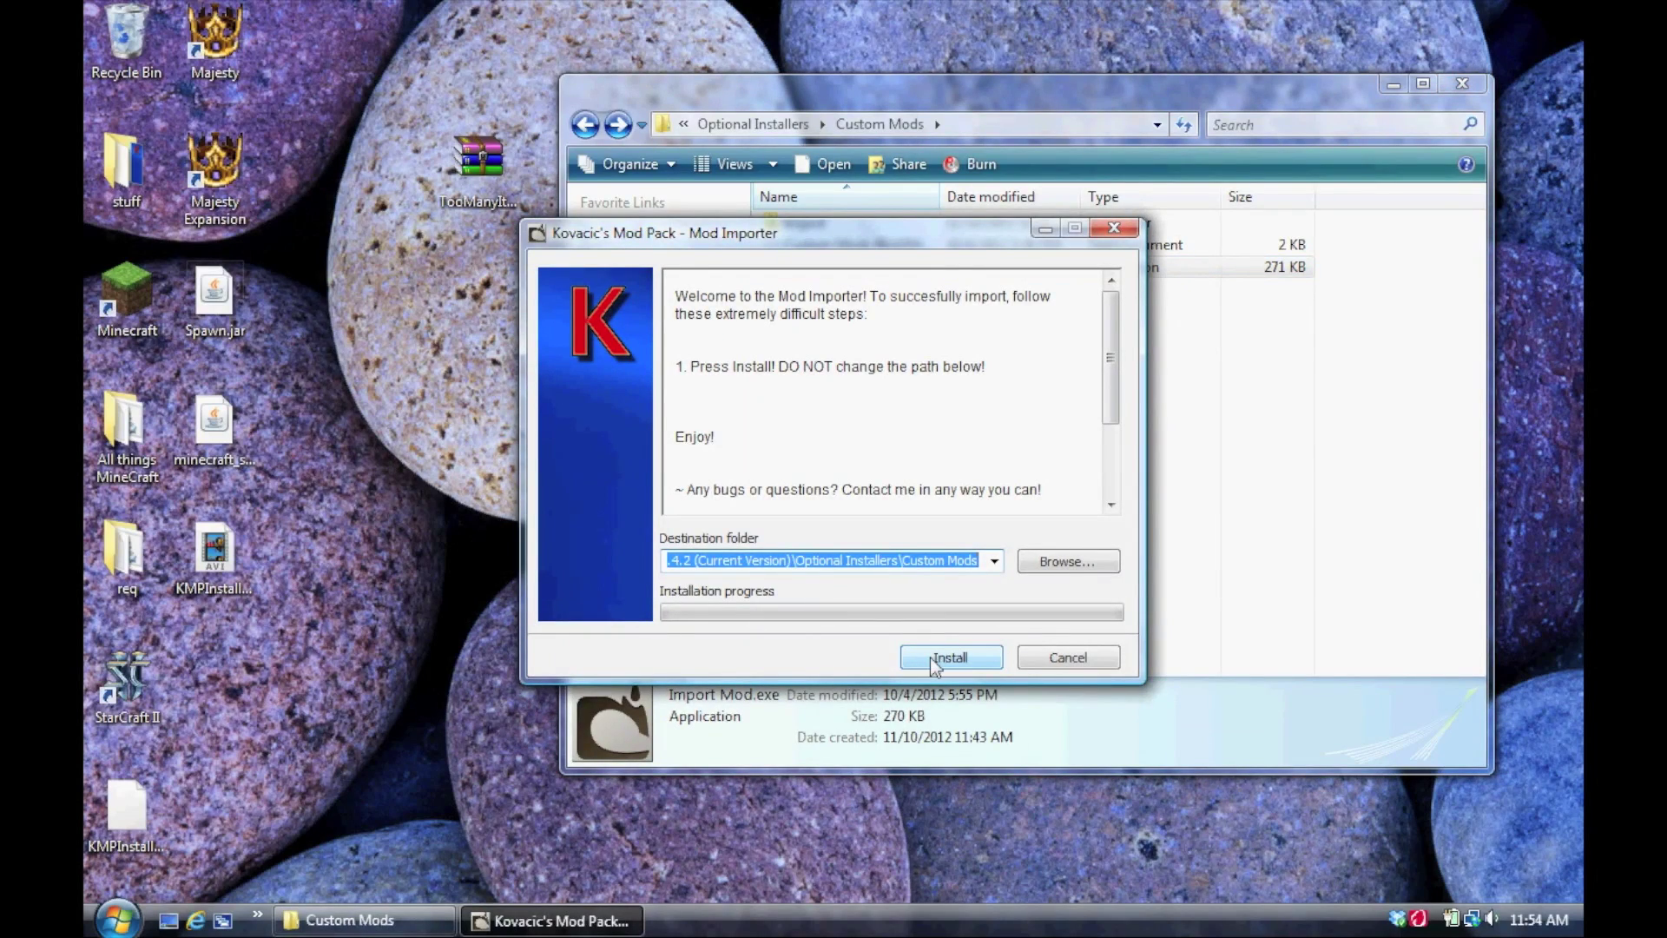
pyautogui.click(935, 659)
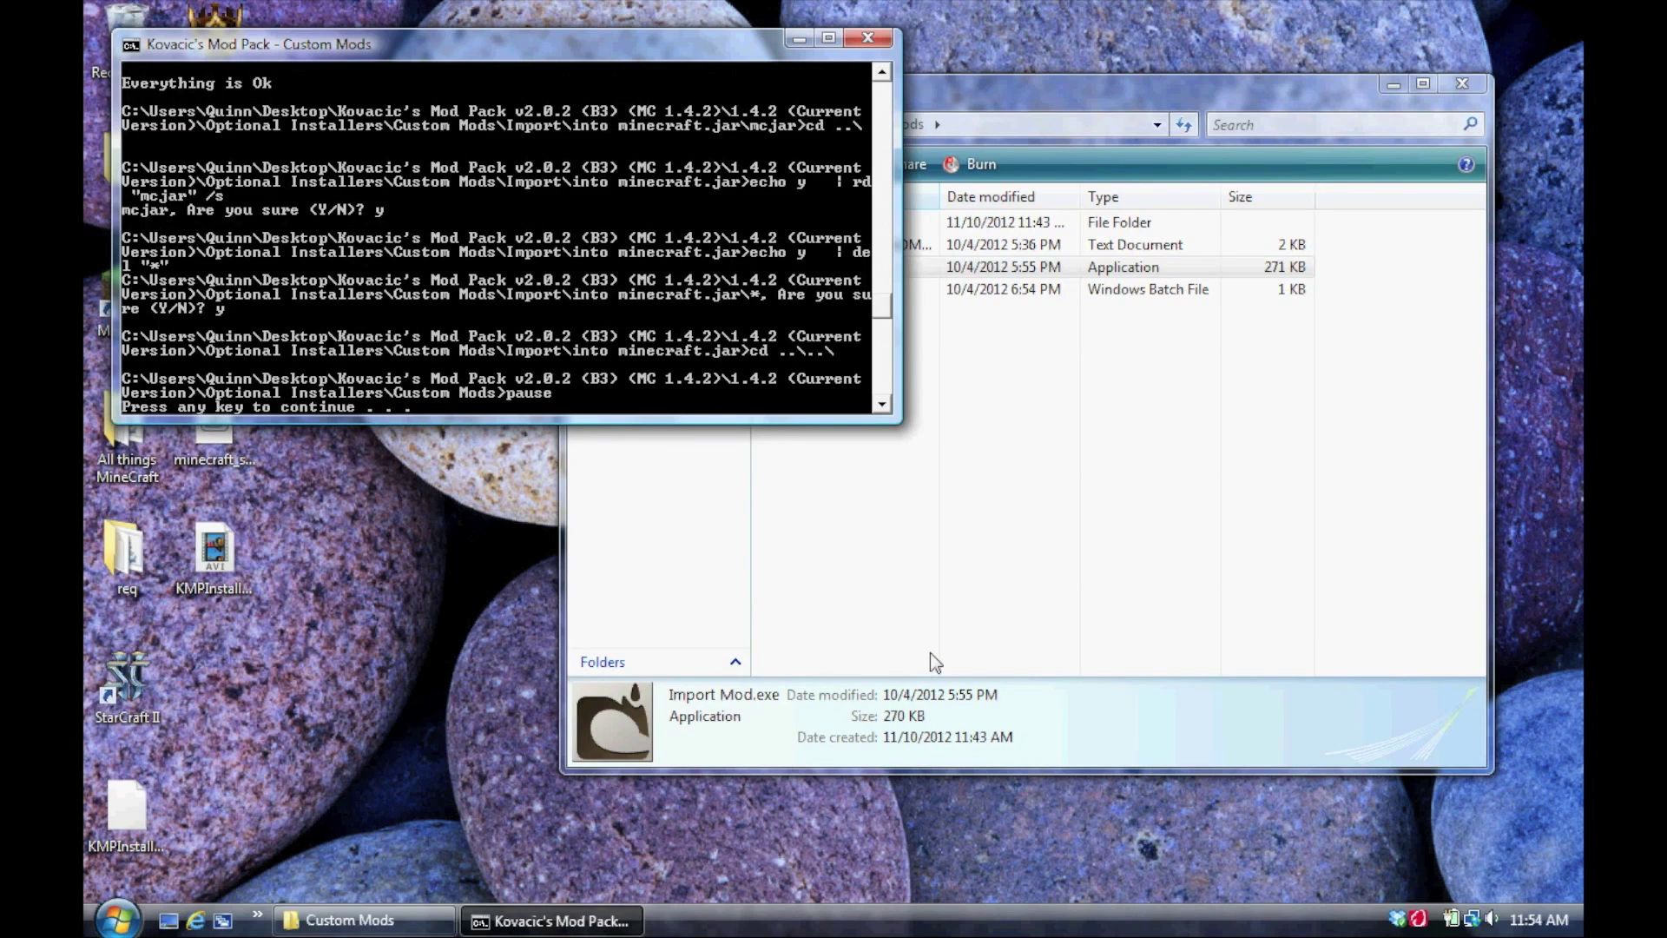
pyautogui.press('Return')
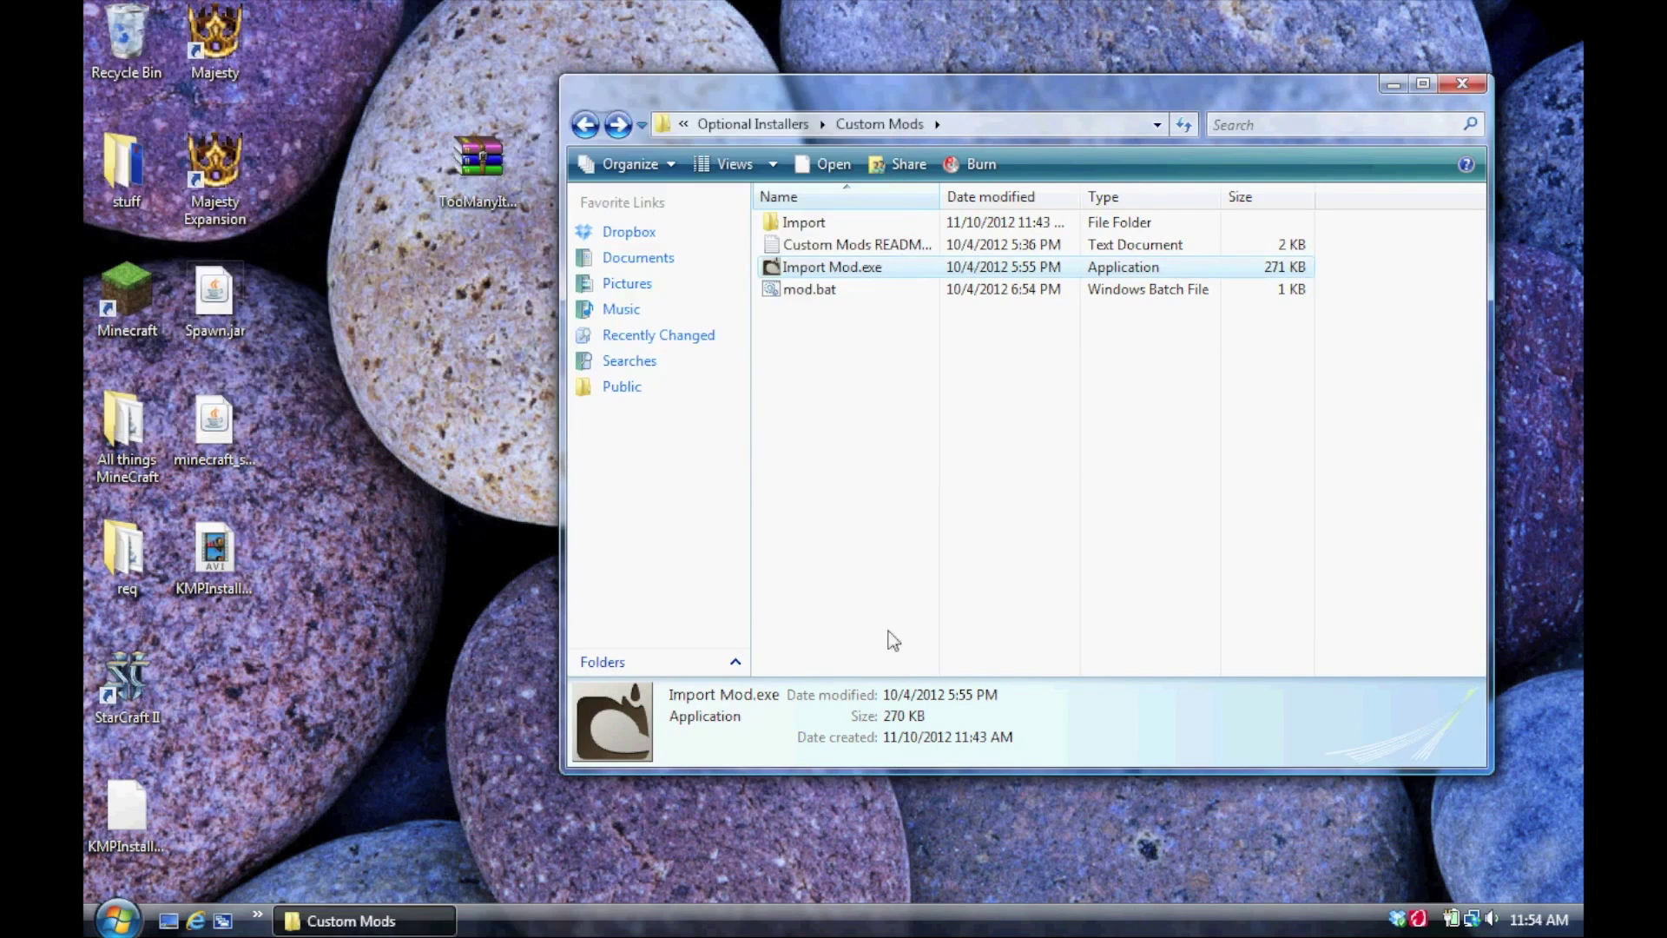
pyautogui.click(803, 440)
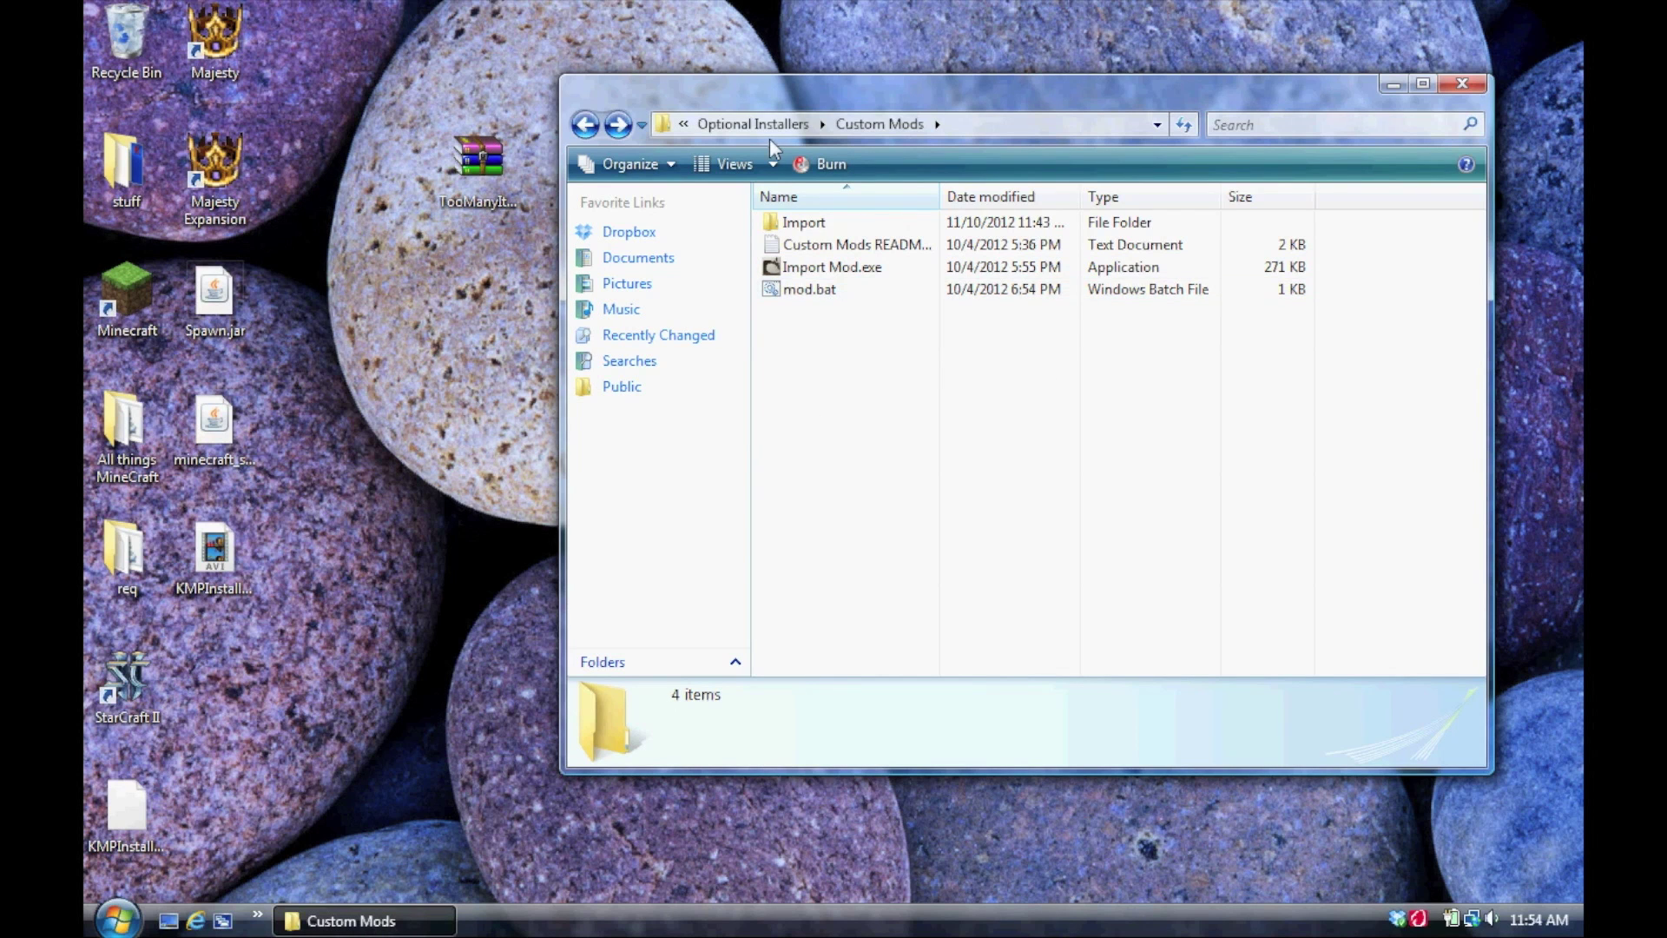
# Close the Custom Mods folder and launch Minecraft from the desktop.
pyautogui.click(1462, 84)
pyautogui.doubleClick(127, 295)
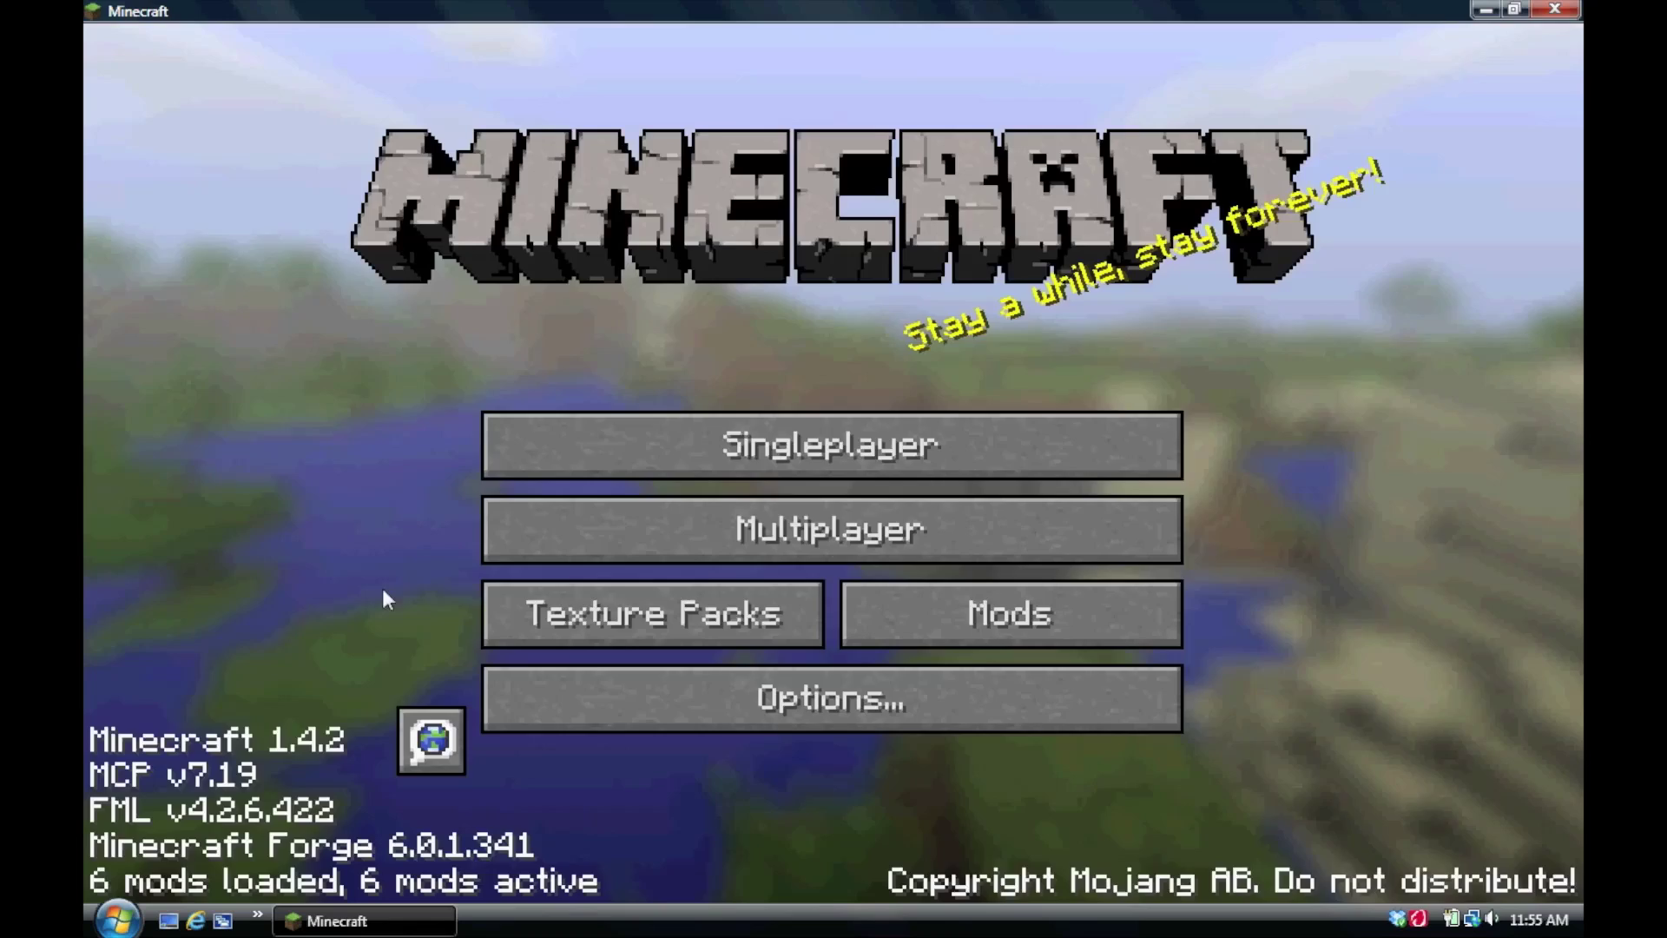
# Load the existing world and add a stack of 64 red ICBM explosives from page 6 of the TooManyItems list to the inventory.
pyautogui.click(632, 863)
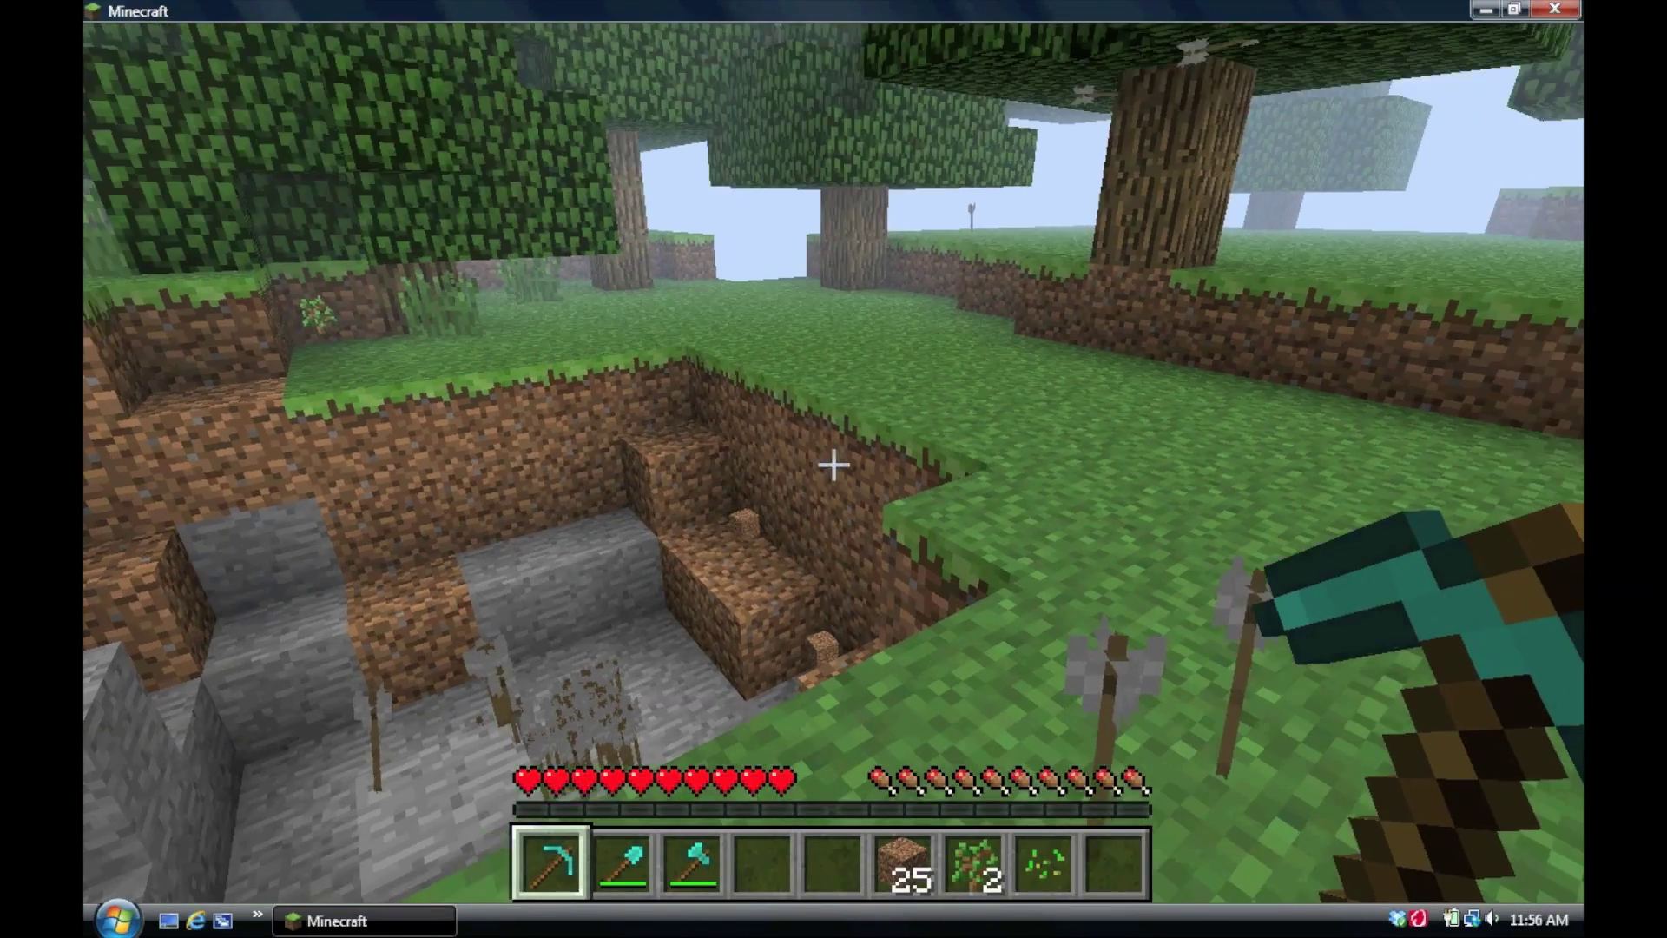
pyautogui.press('e')
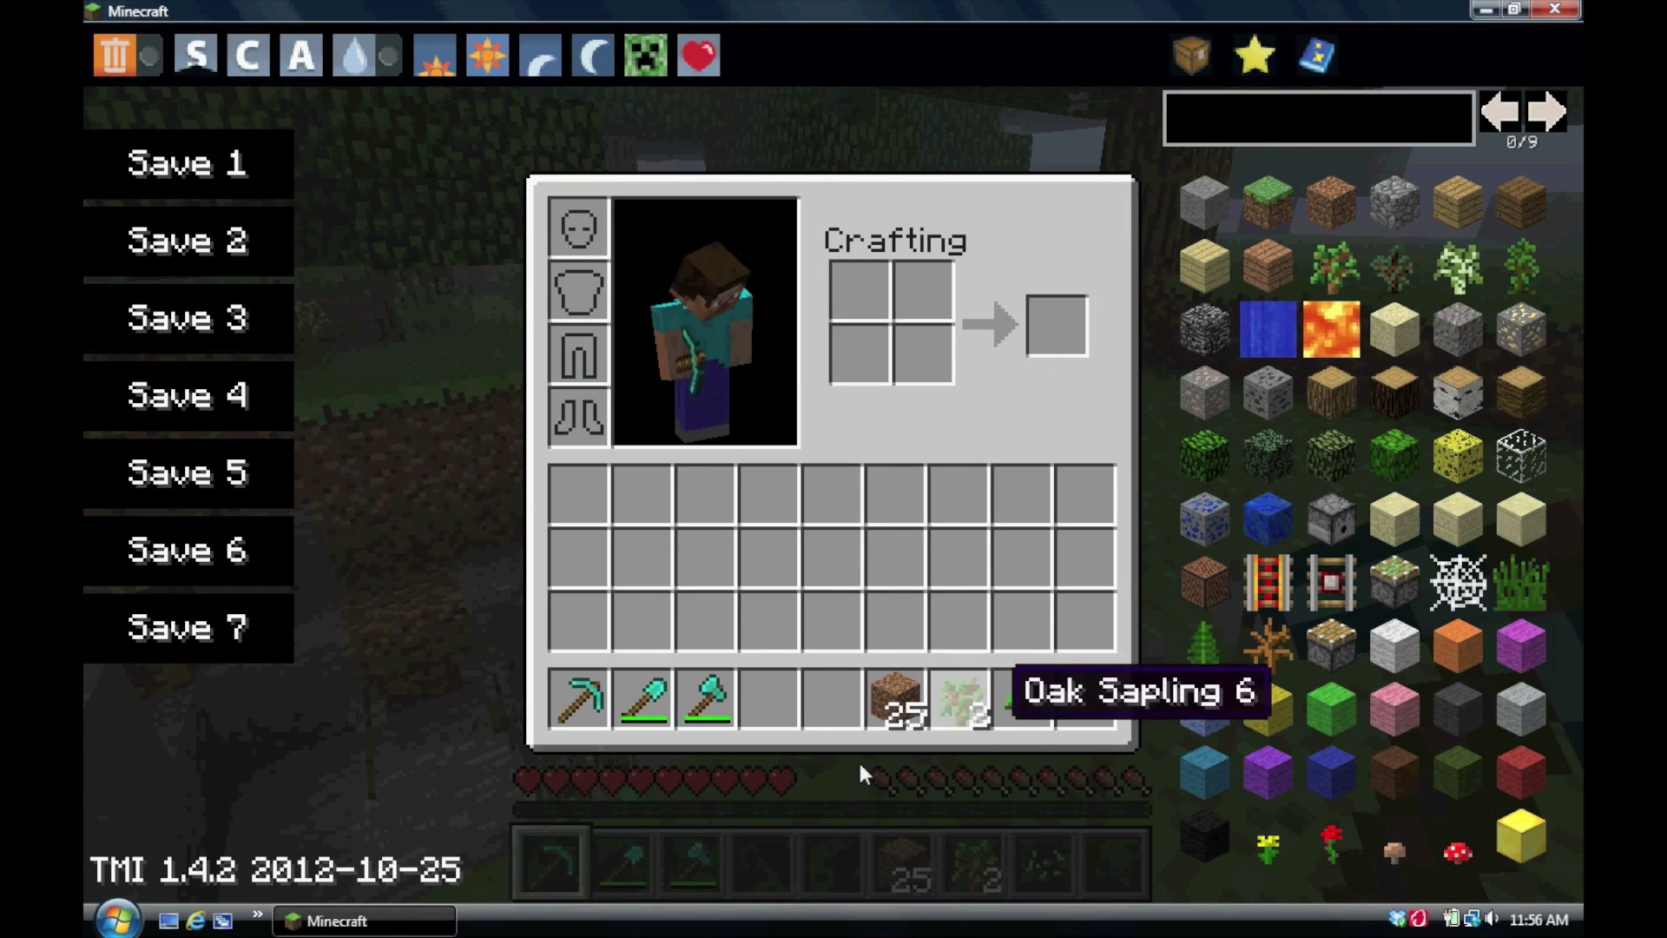
pyautogui.click(1554, 115)
pyautogui.click(1539, 117)
pyautogui.click(1540, 117)
pyautogui.click(1540, 118)
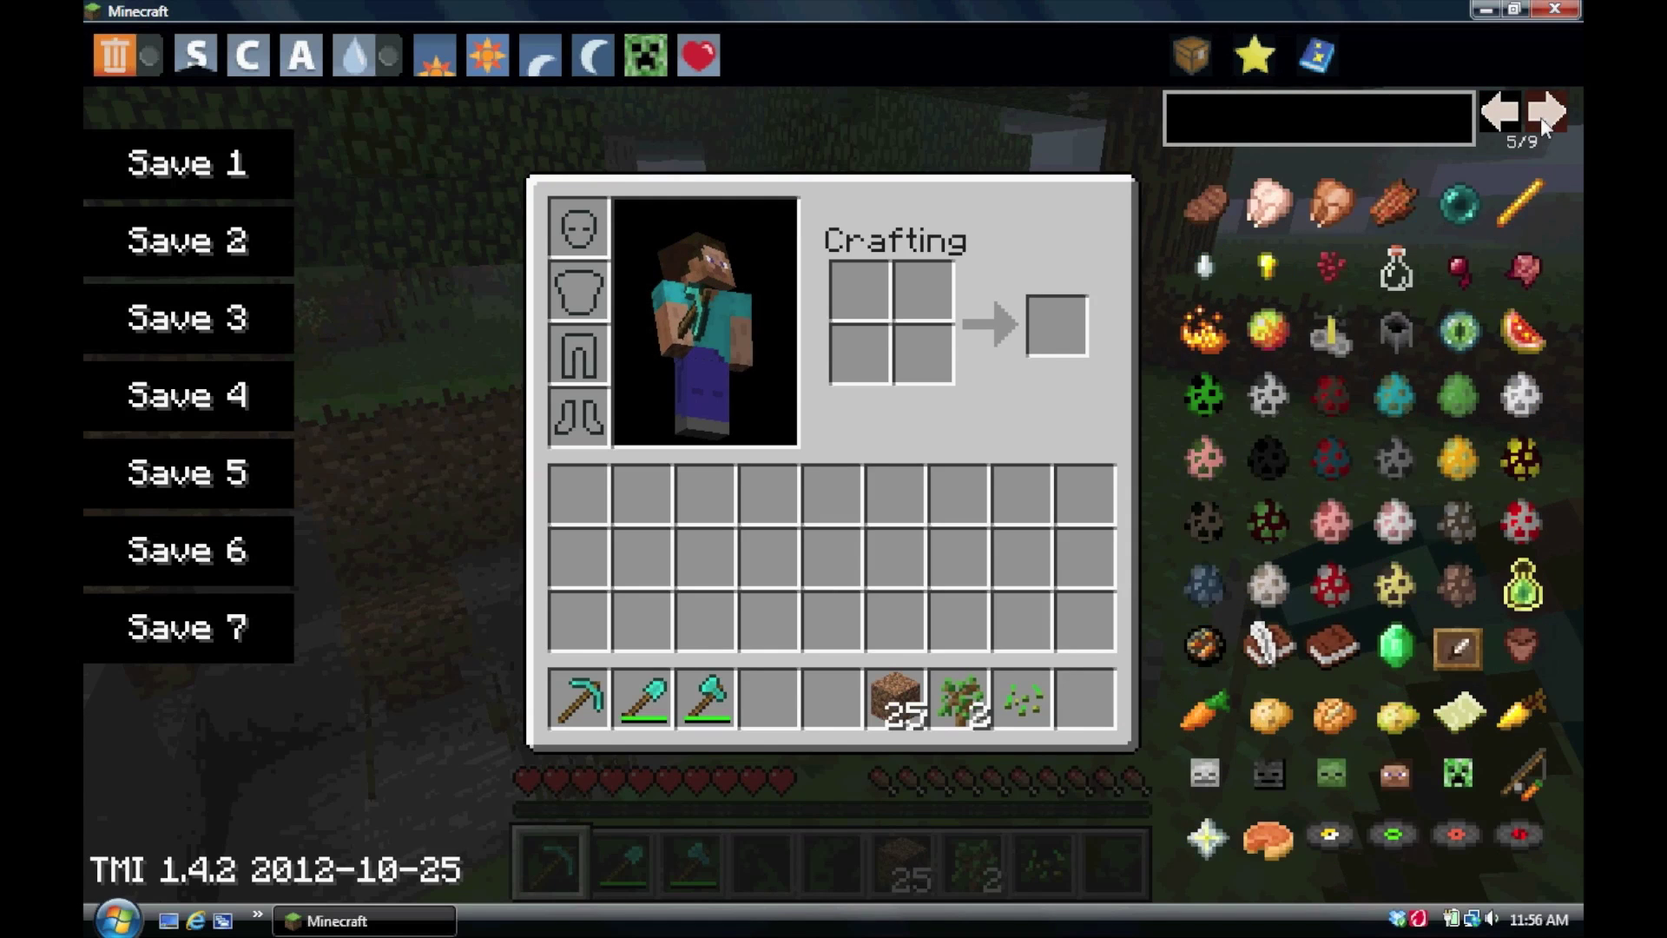
pyautogui.click(1540, 118)
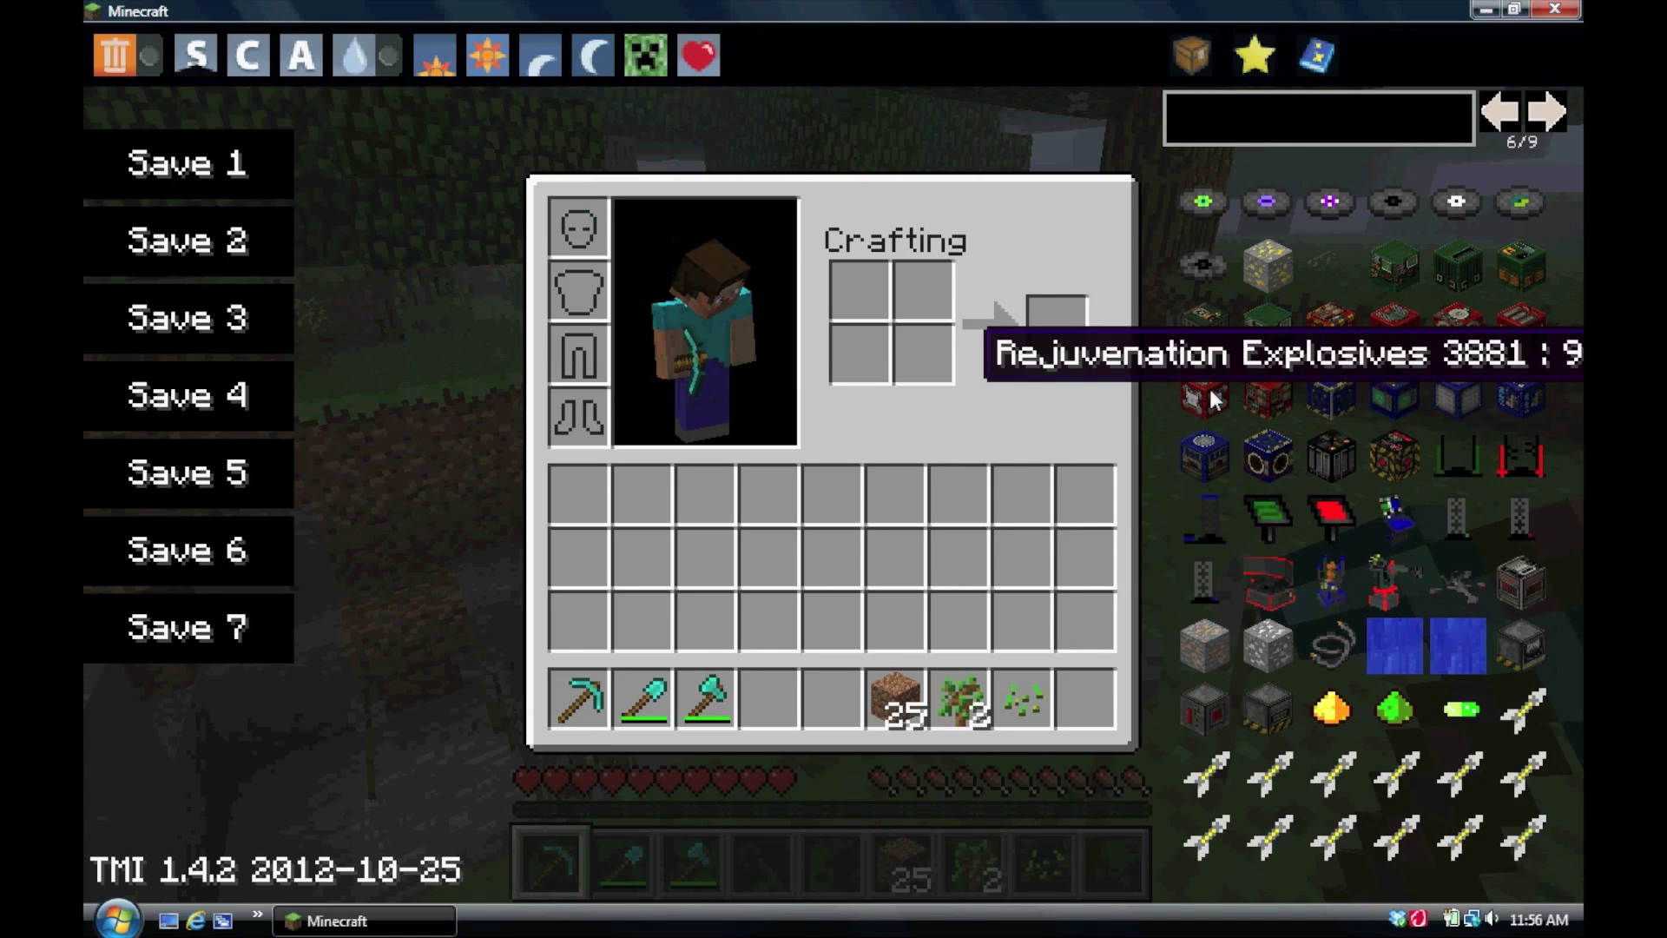
pyautogui.click(1230, 511)
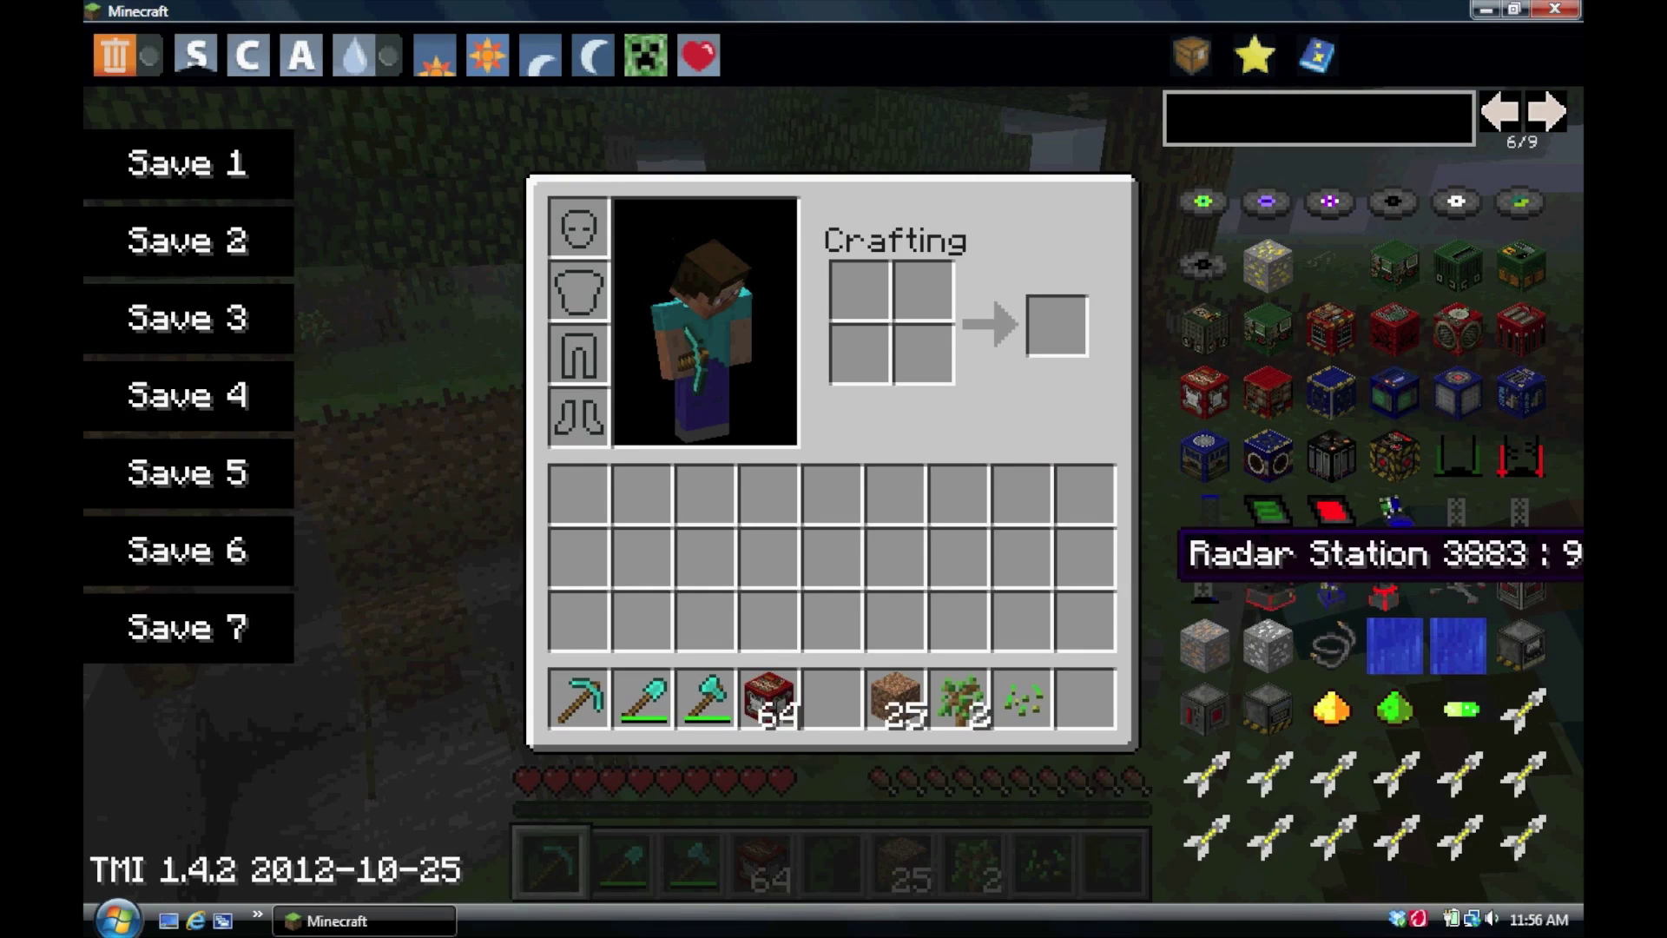
pyautogui.press('e')
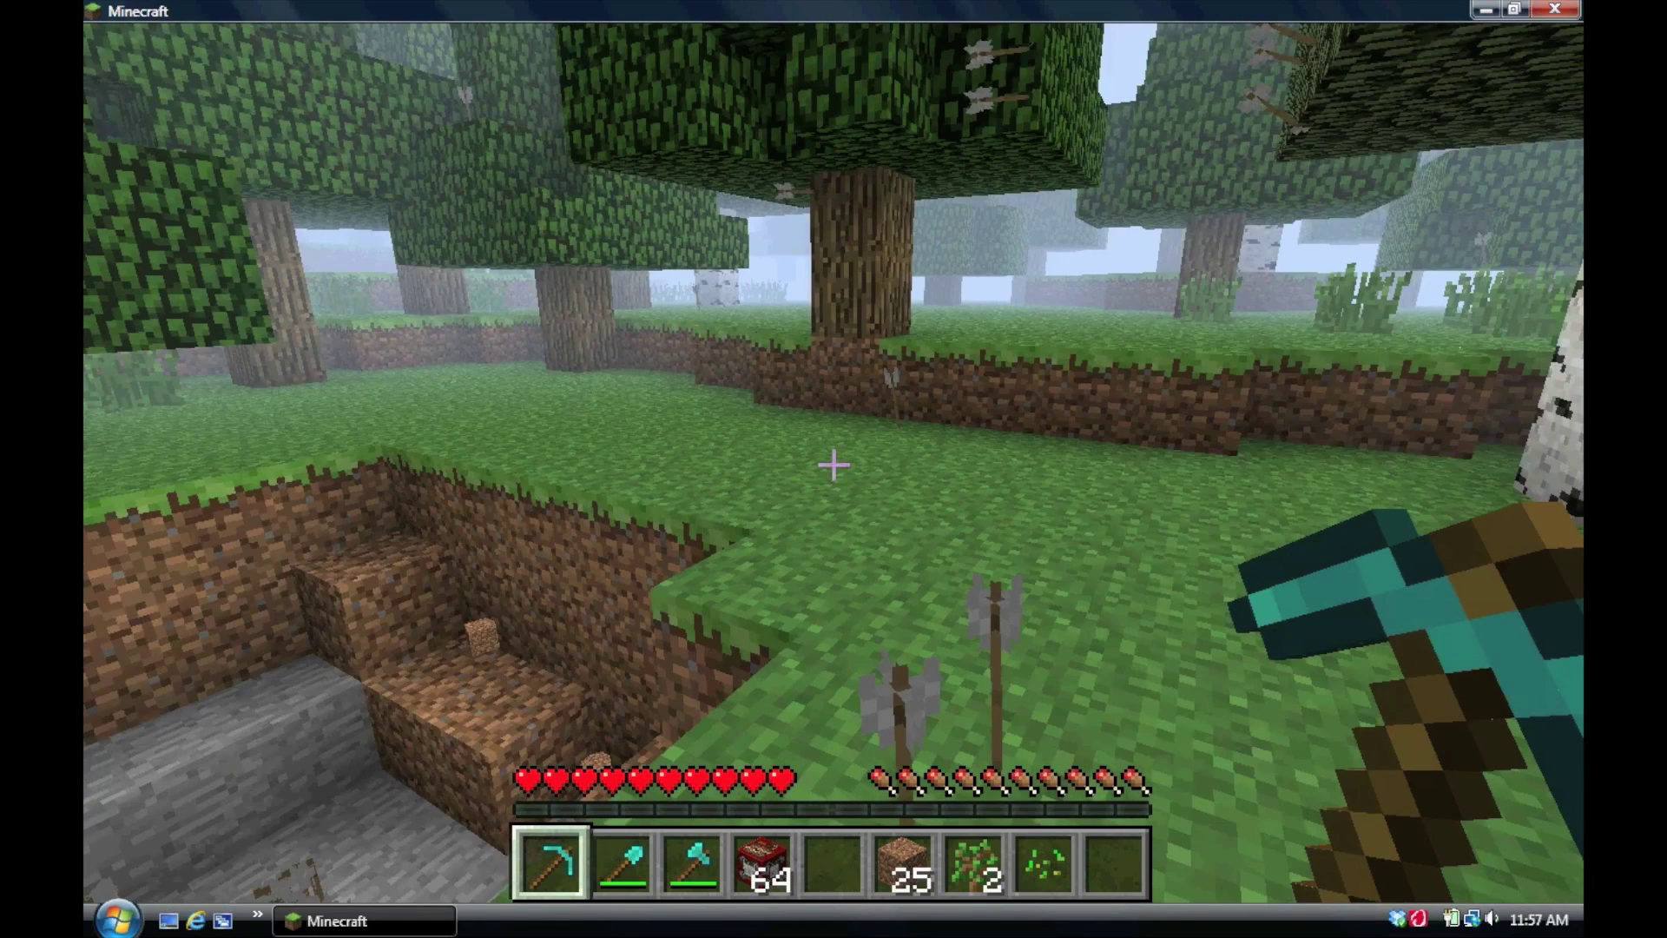
# Equip the red explosives and place two of the blocks on the grass beside the dirt pit.
pyautogui.press('w')
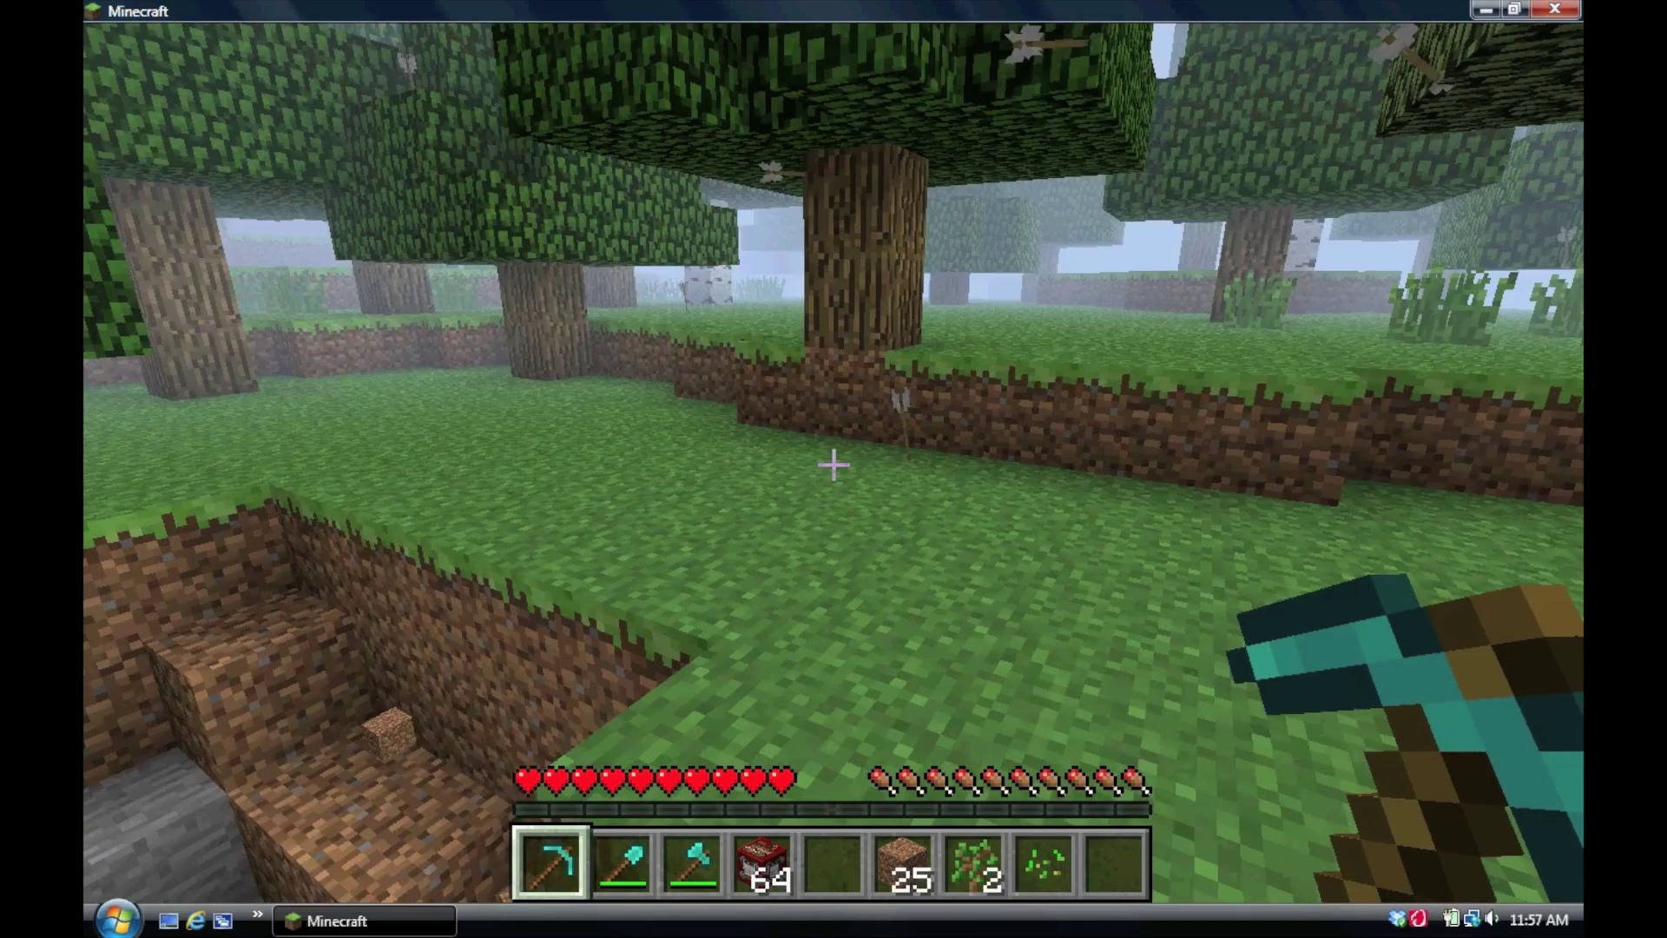
pyautogui.press('4')
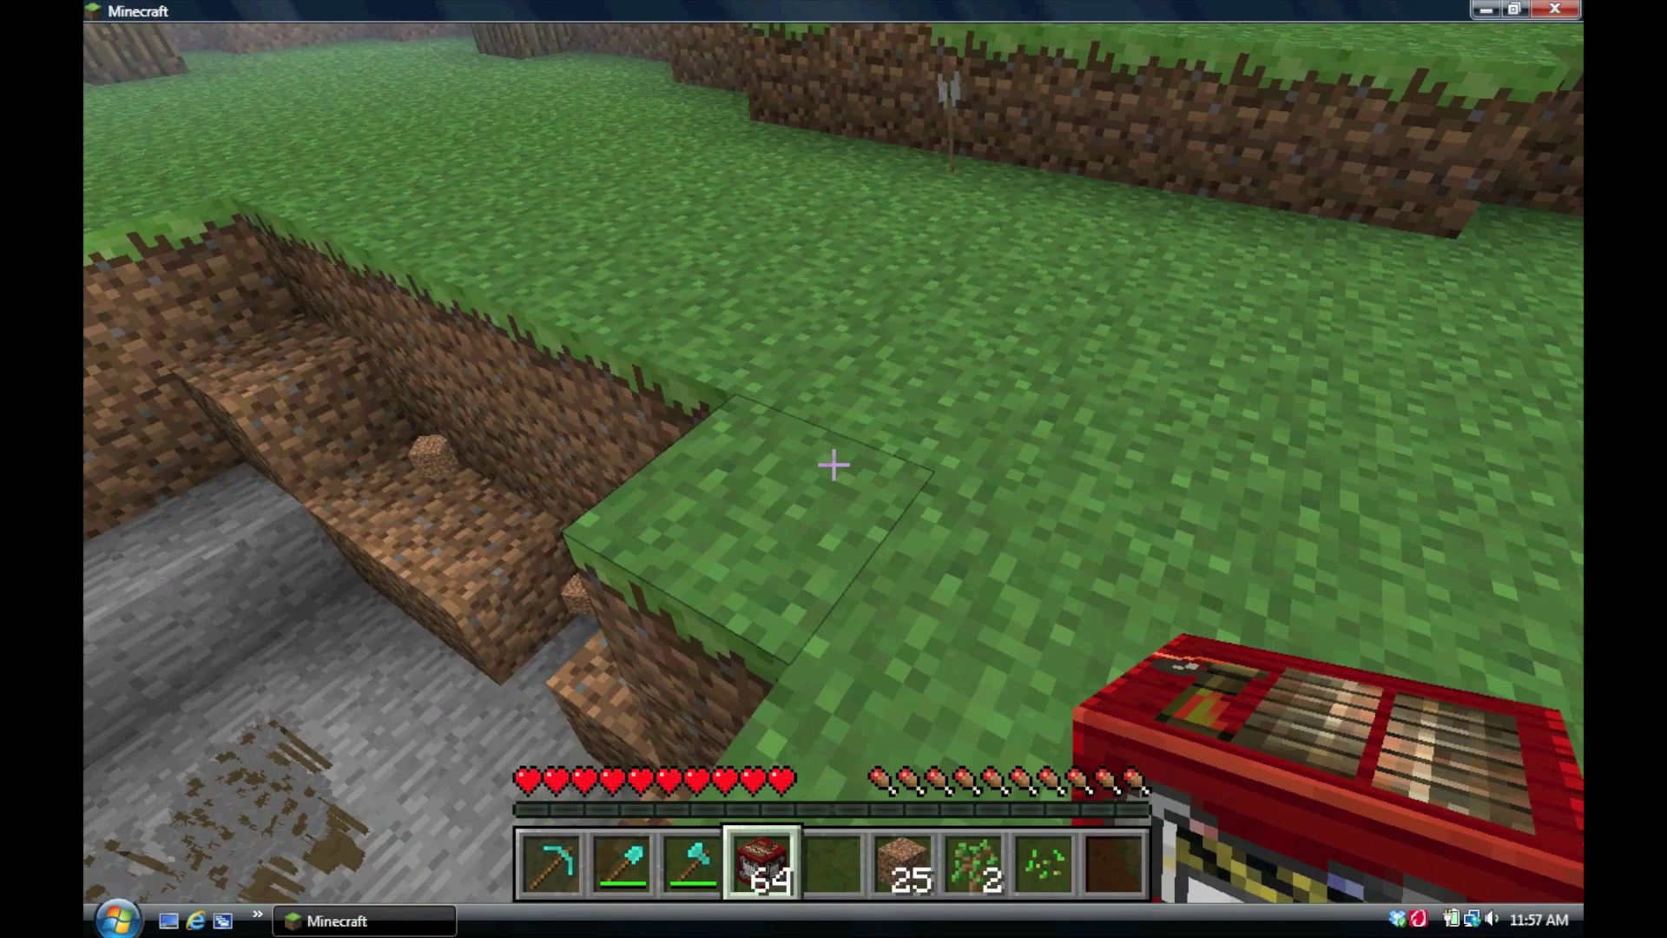
pyautogui.rightClick(834, 465)
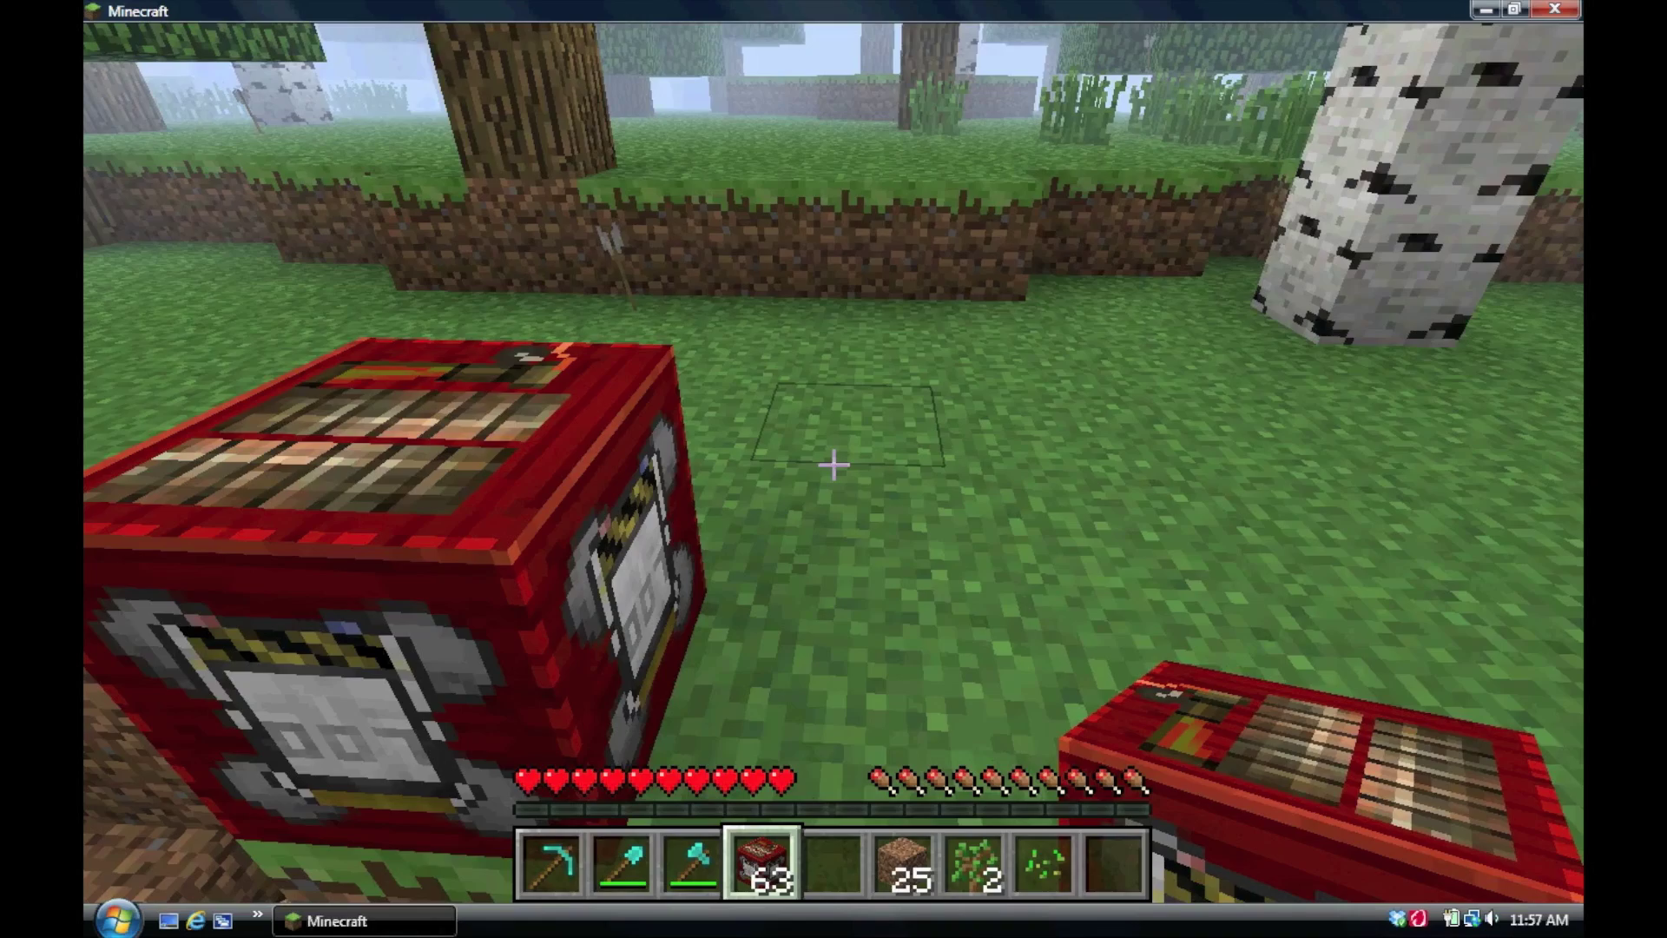
pyautogui.rightClick(833, 465)
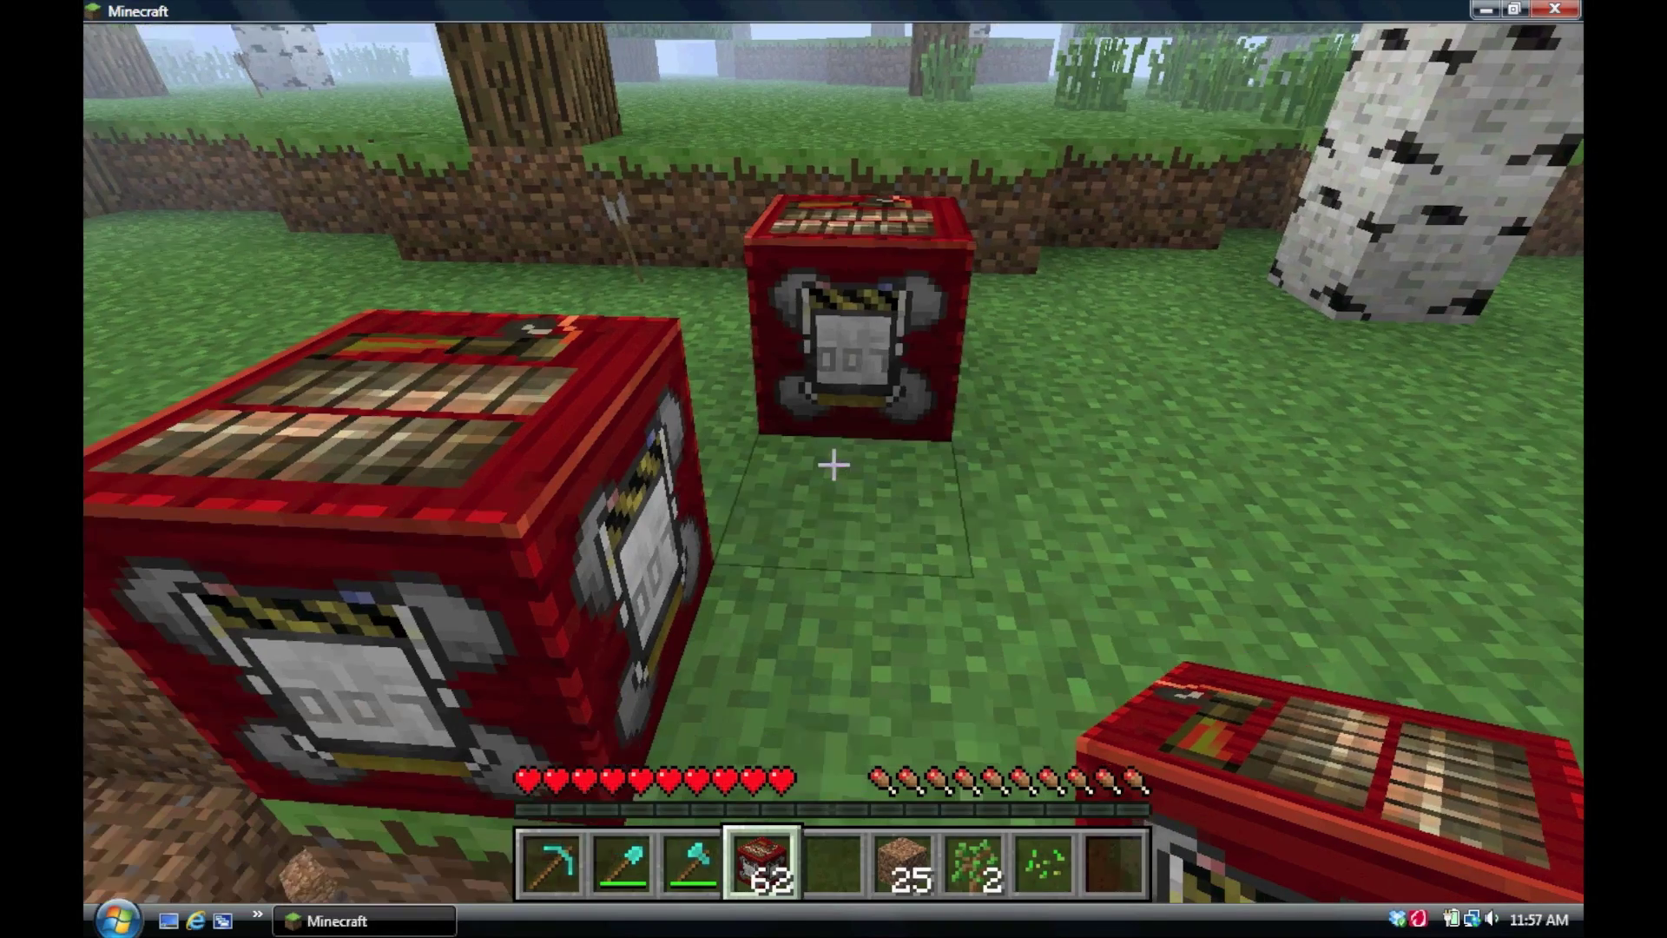